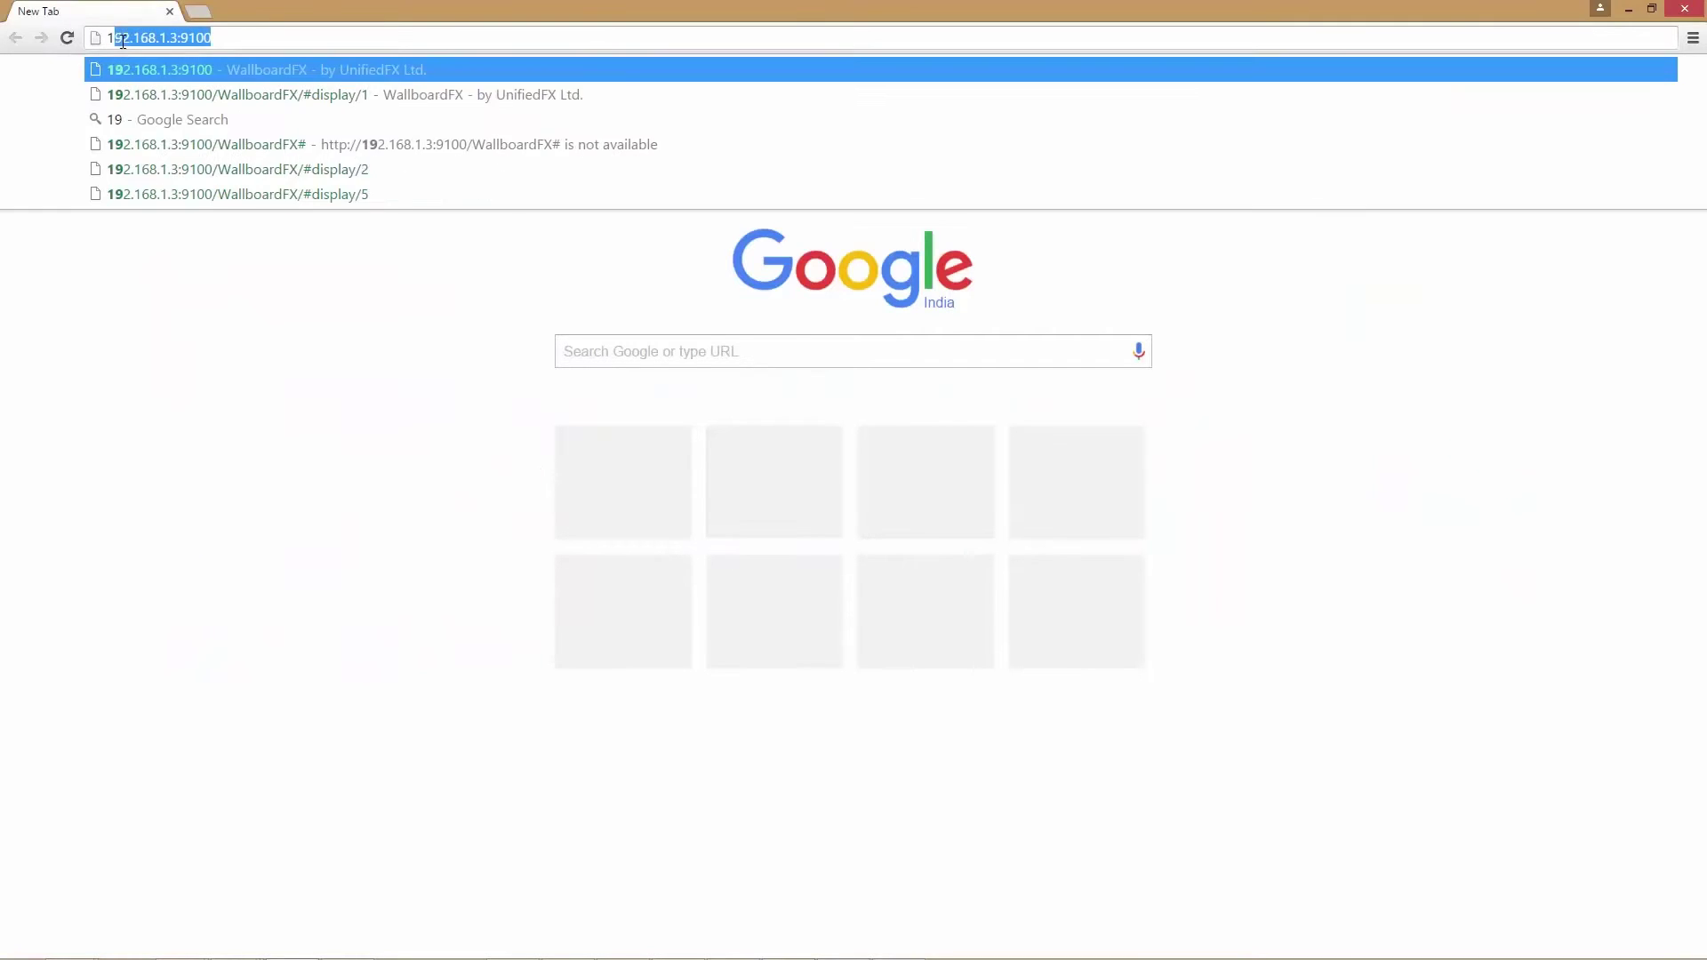
# Step: Load the suggested WallboardFX UFX wallboard at 192.168.1.3:9100 in Chrome
pyautogui.press('Return')
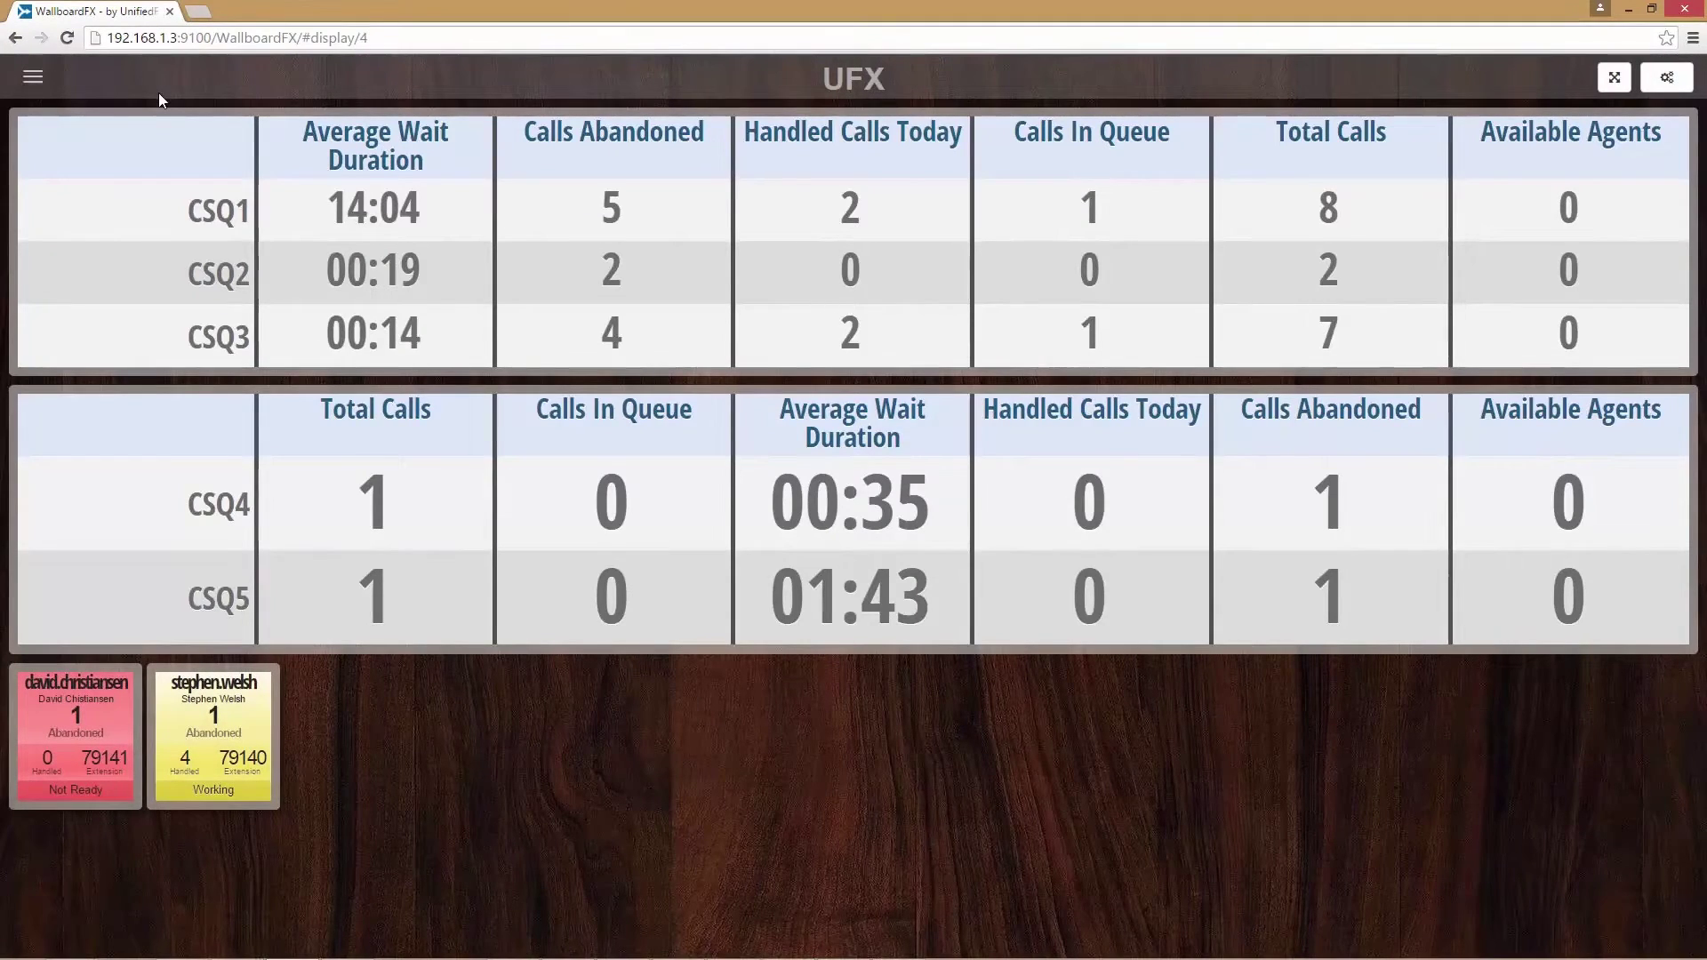
# Step: Switch the wallboard from UFX to Display 2 via the Available Displays menu
pyautogui.click(33, 77)
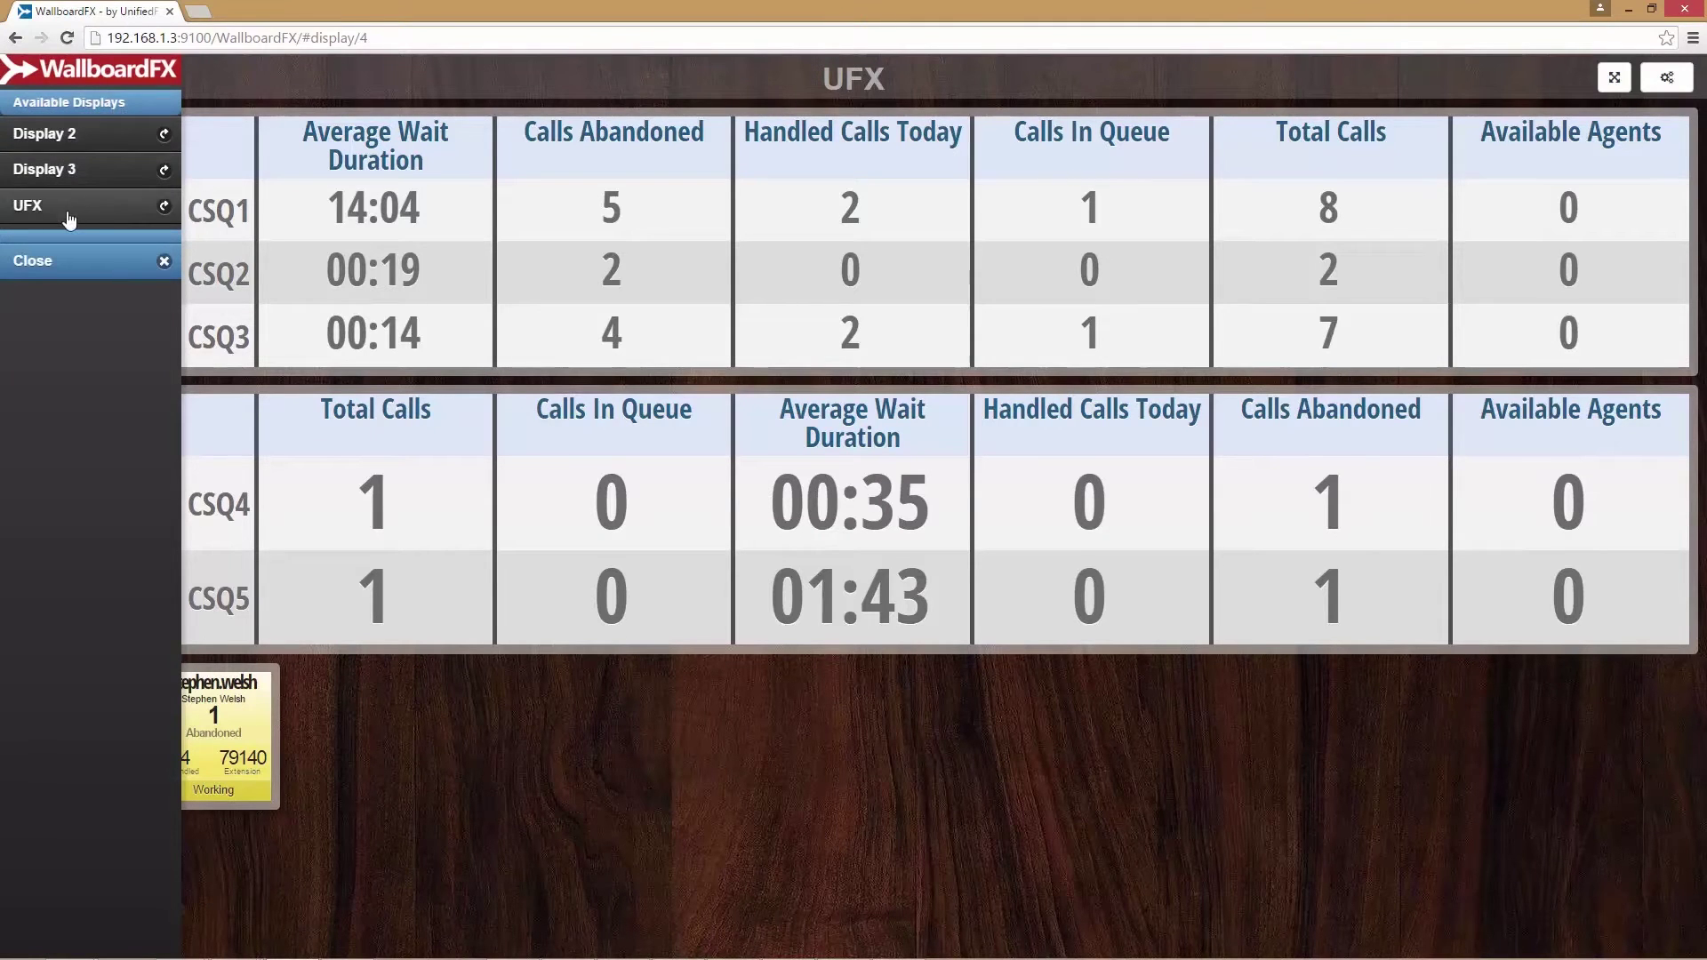
pyautogui.click(77, 138)
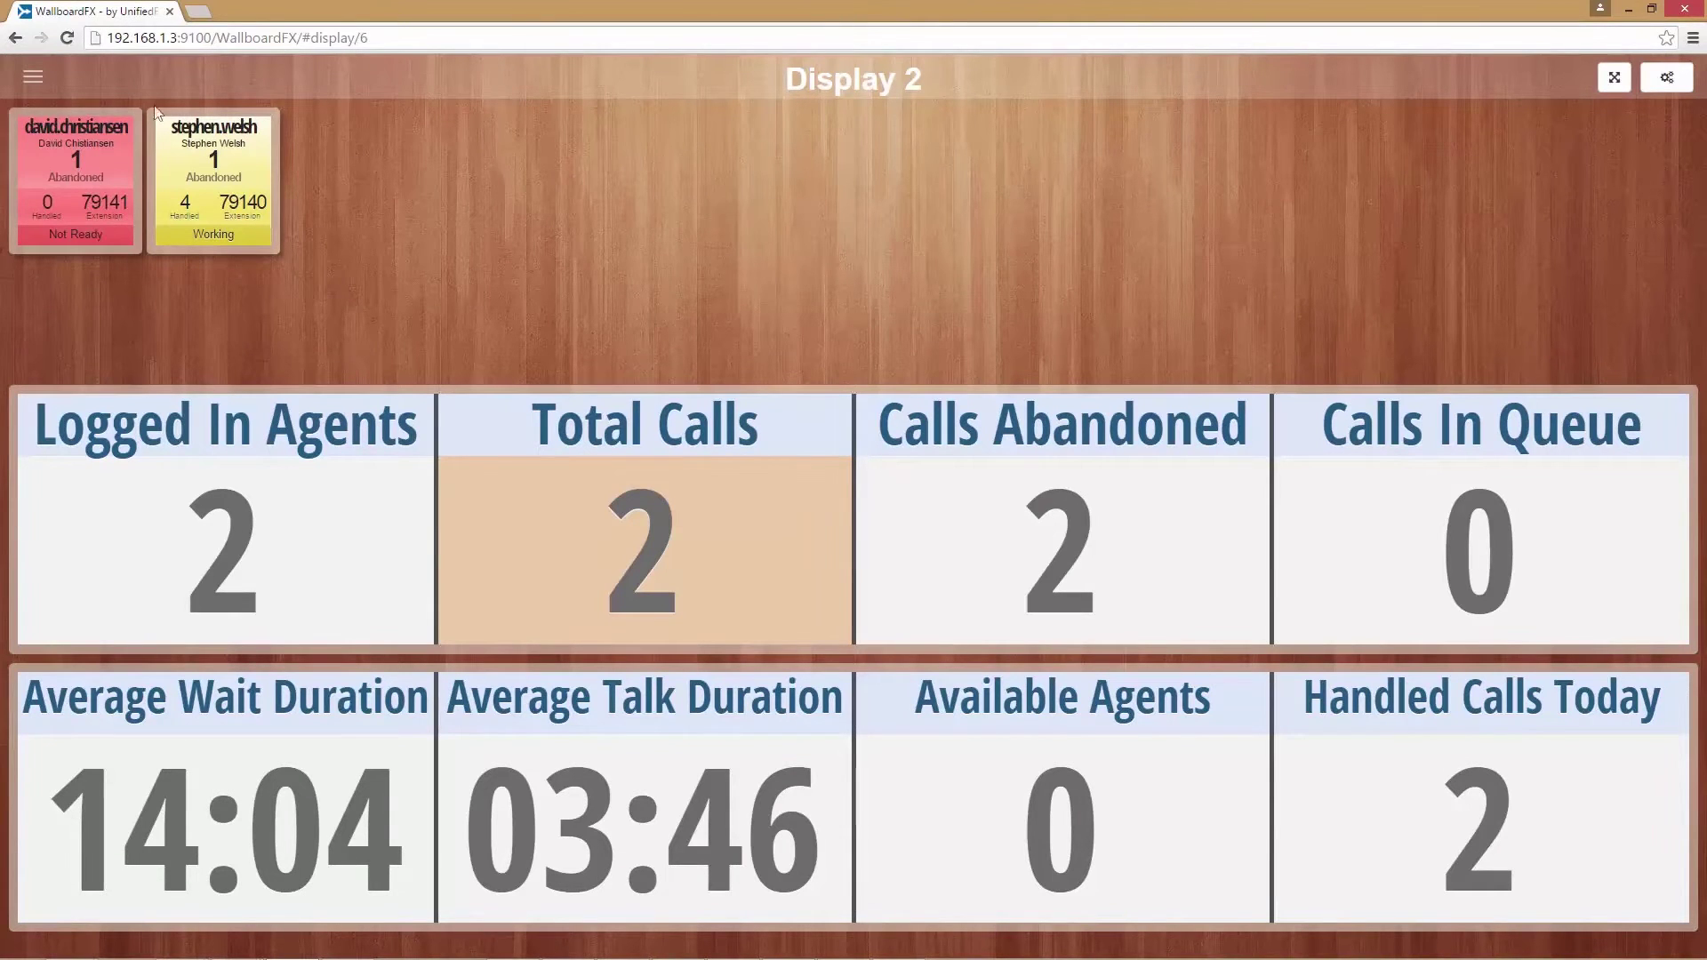
# Step: Pick Display 3 from the available displays menu
pyautogui.click(34, 77)
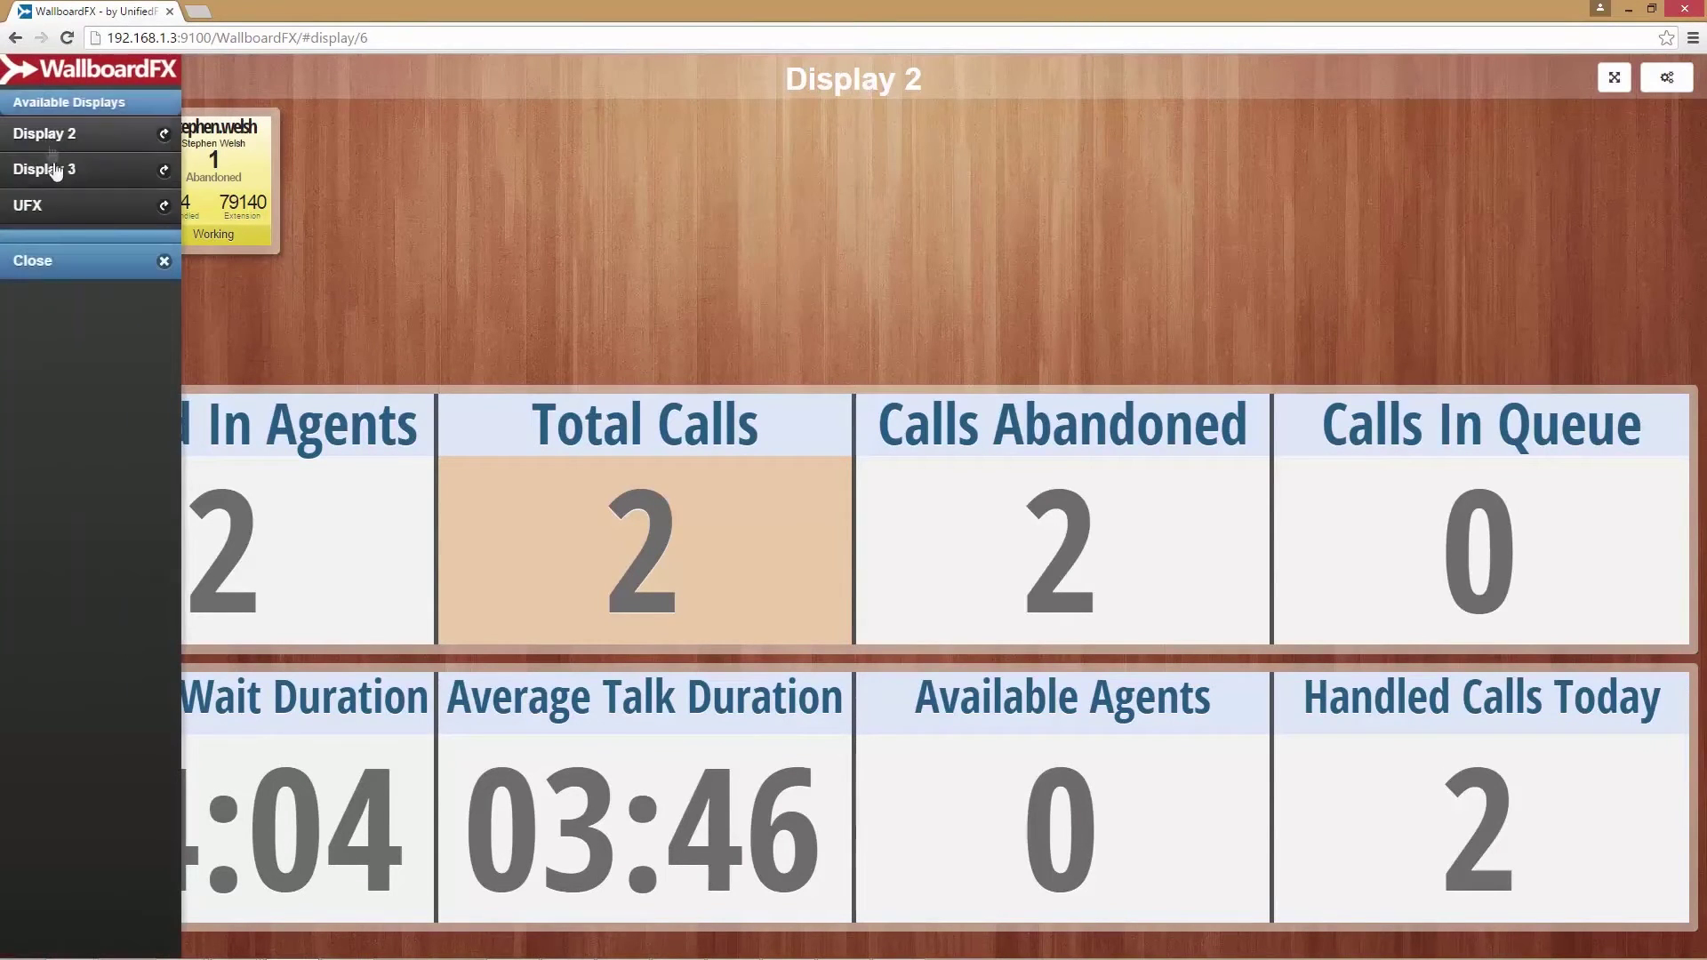
pyautogui.click(59, 174)
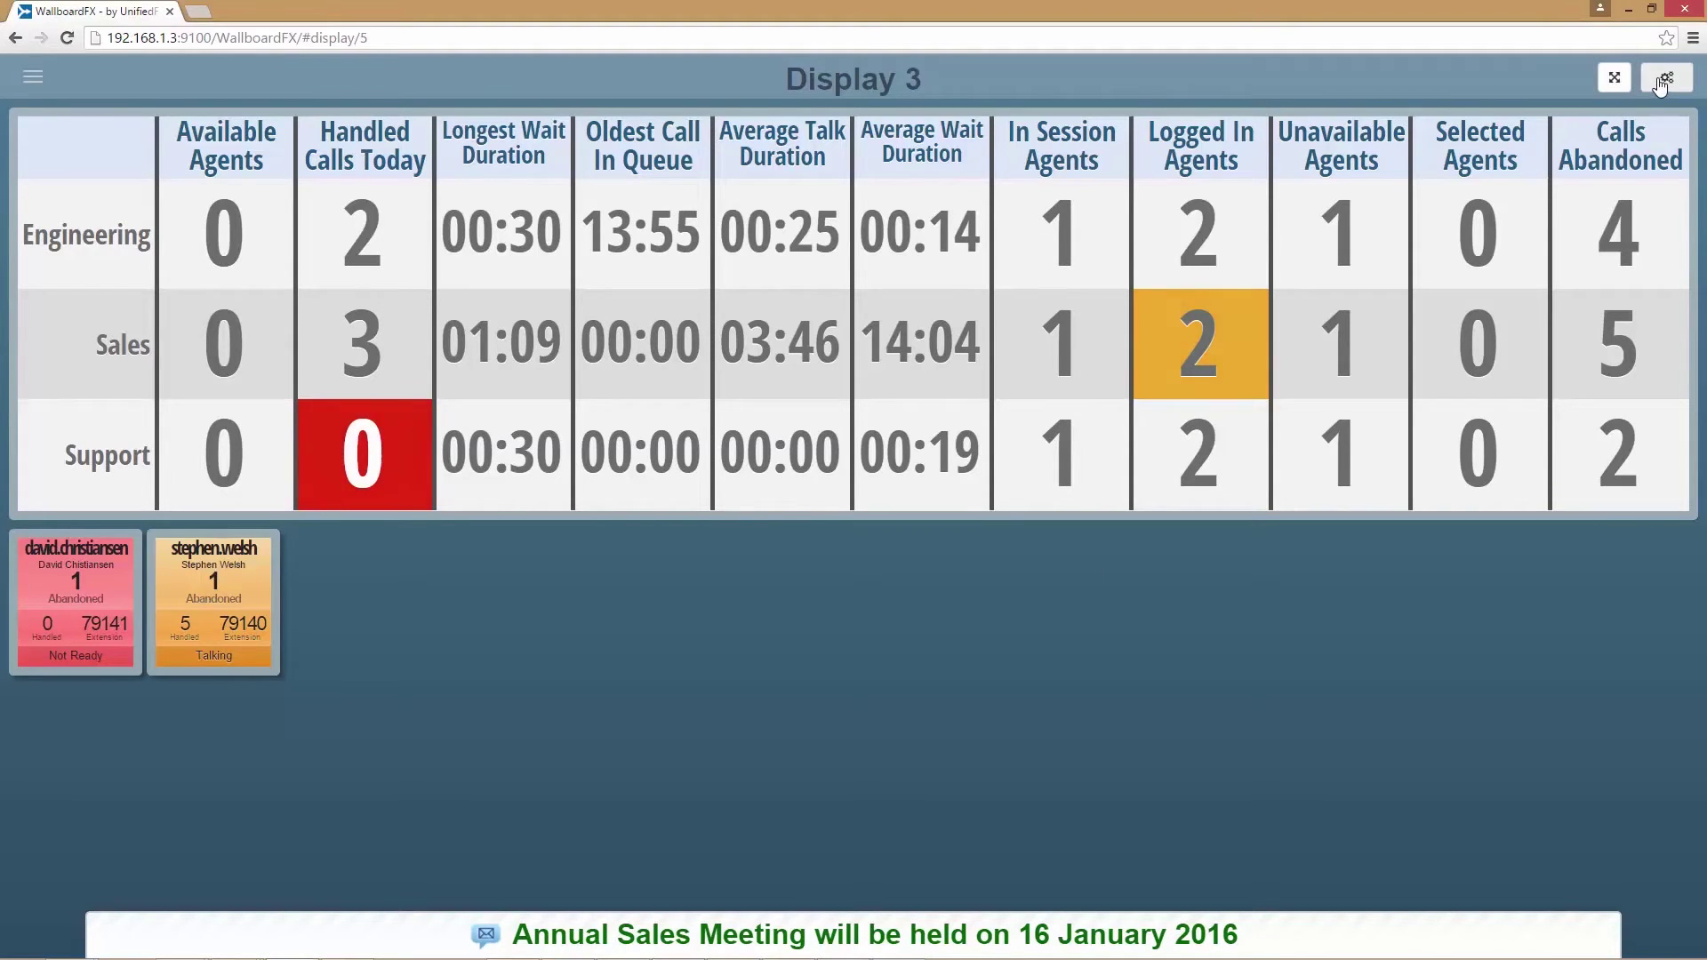
pyautogui.click(1612, 78)
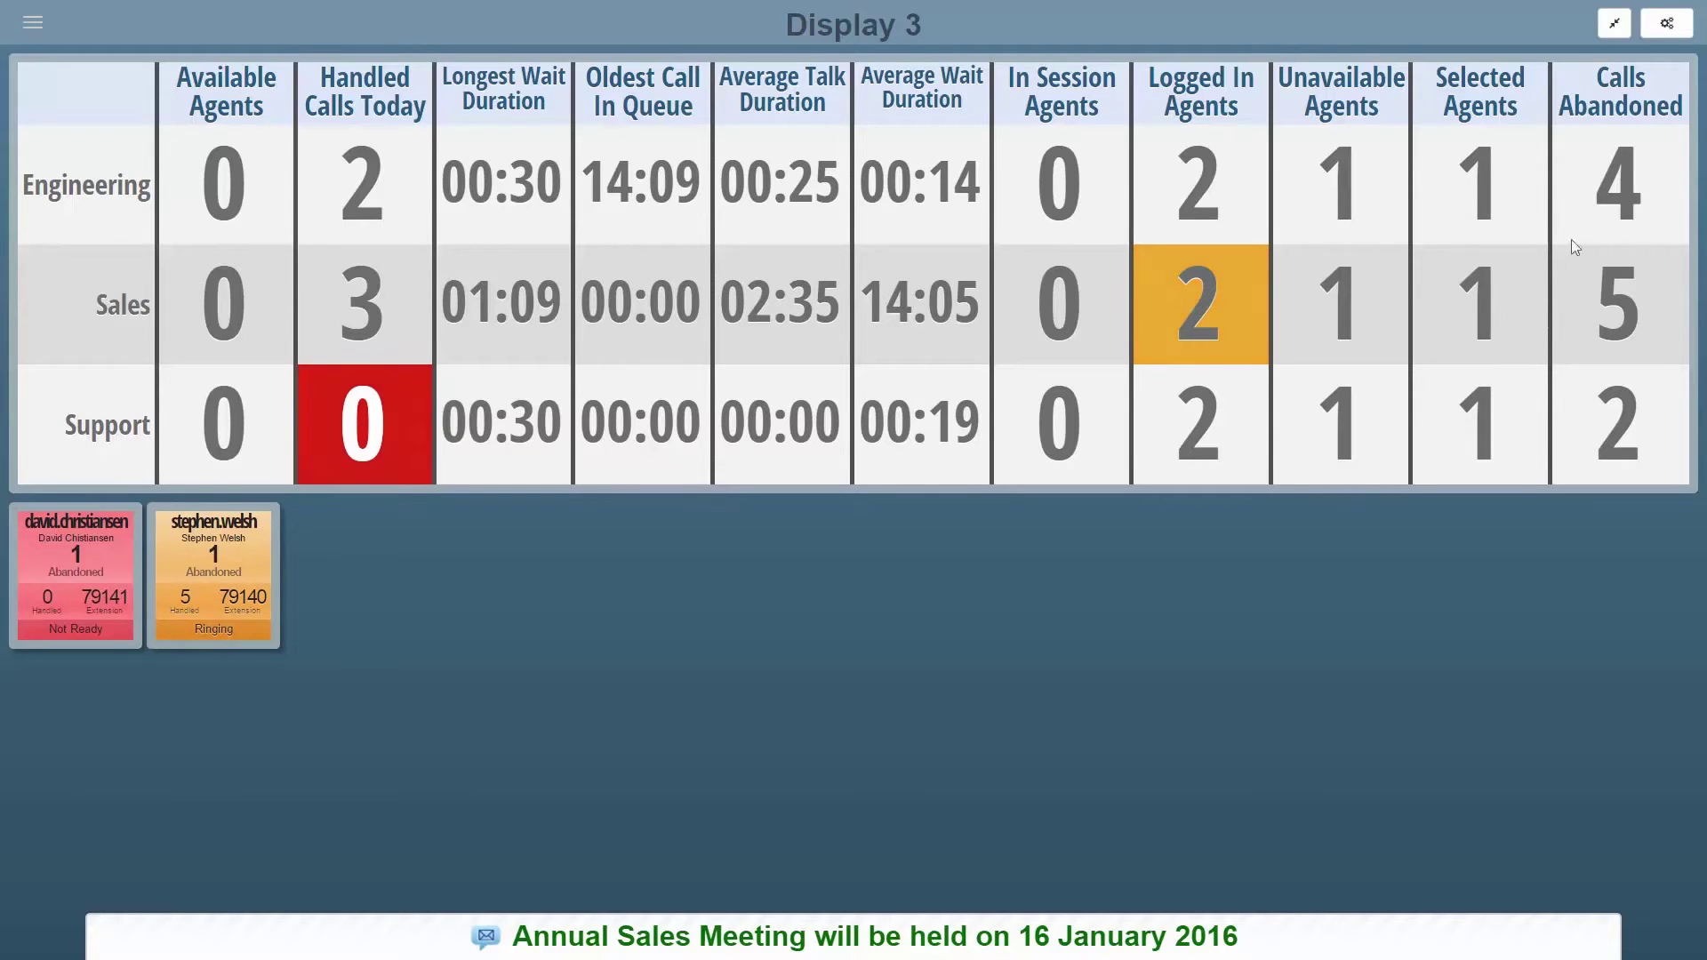
pyautogui.click(1613, 24)
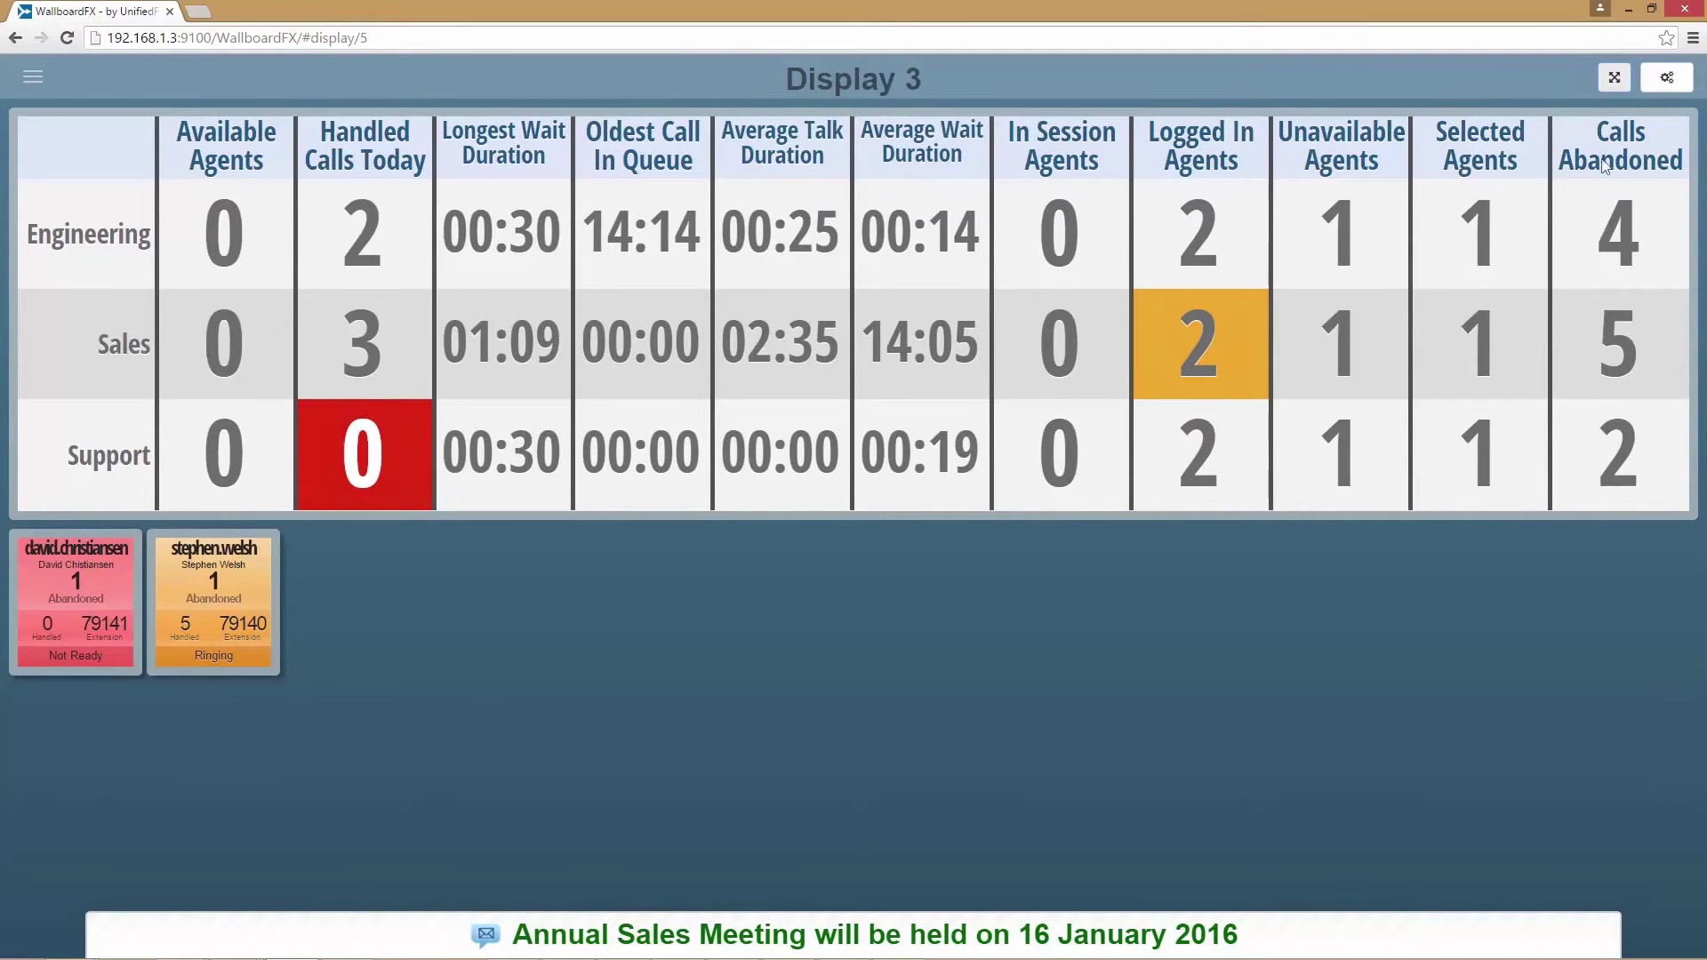
pyautogui.click(1662, 82)
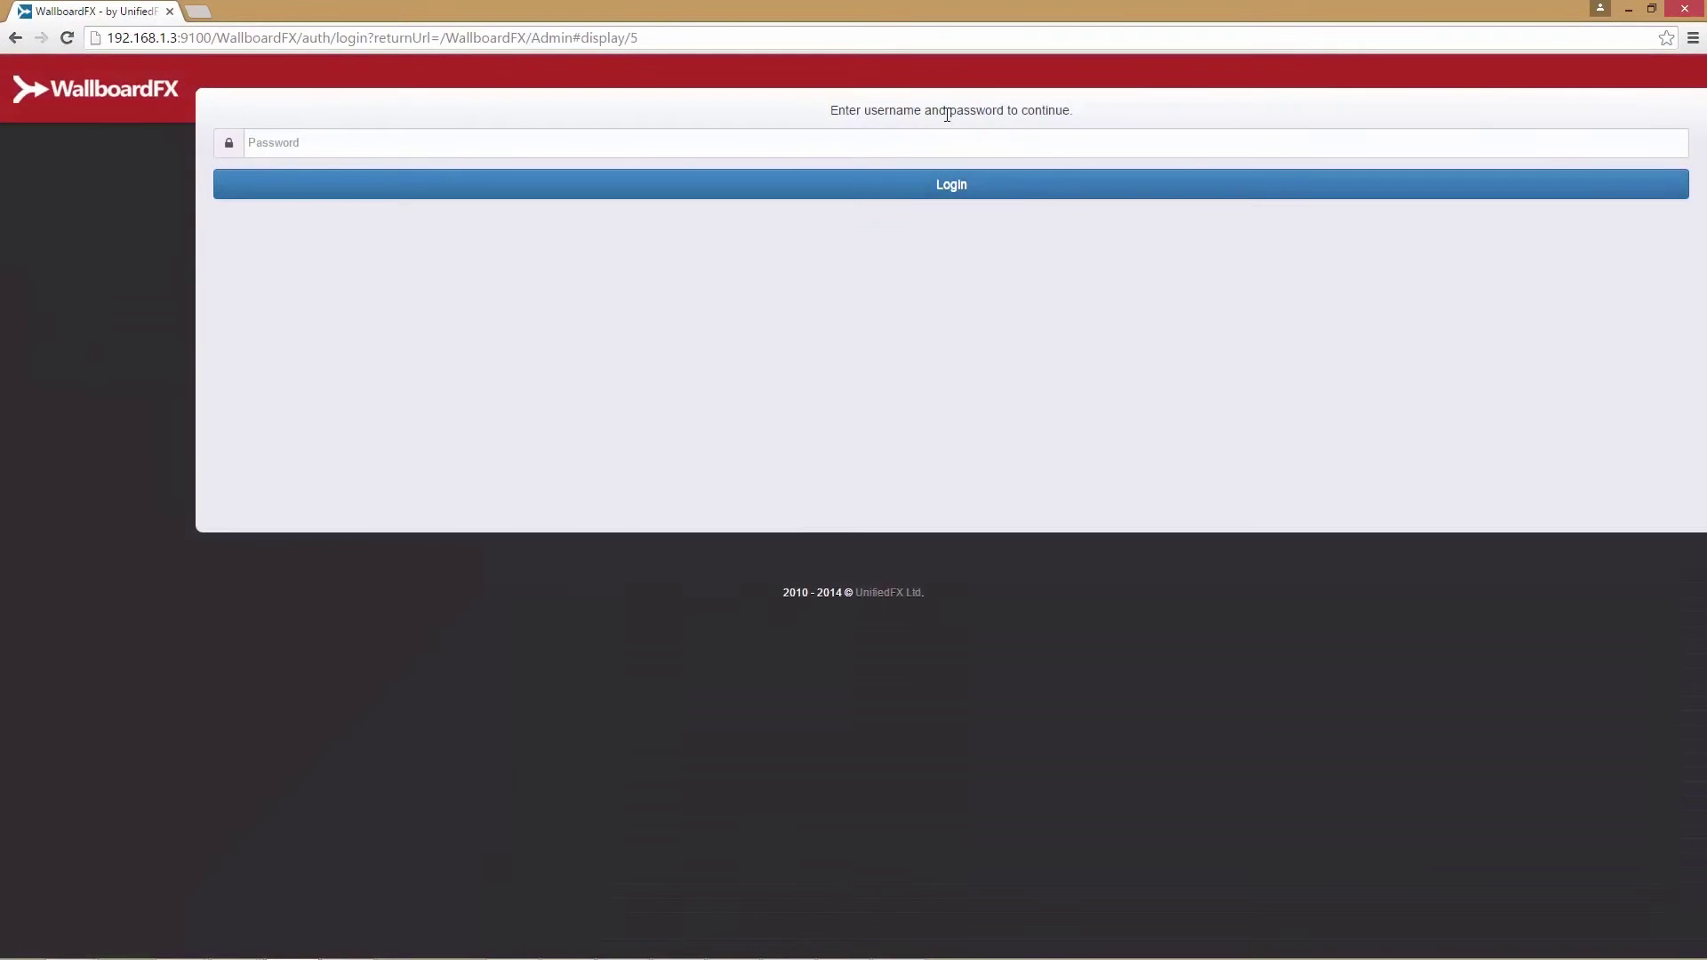
# Step: Sign in to the admin area with the admin password, landing on Editing: Display 3
pyautogui.moveTo(948, 111); pyautogui.dragTo(1088, 130)
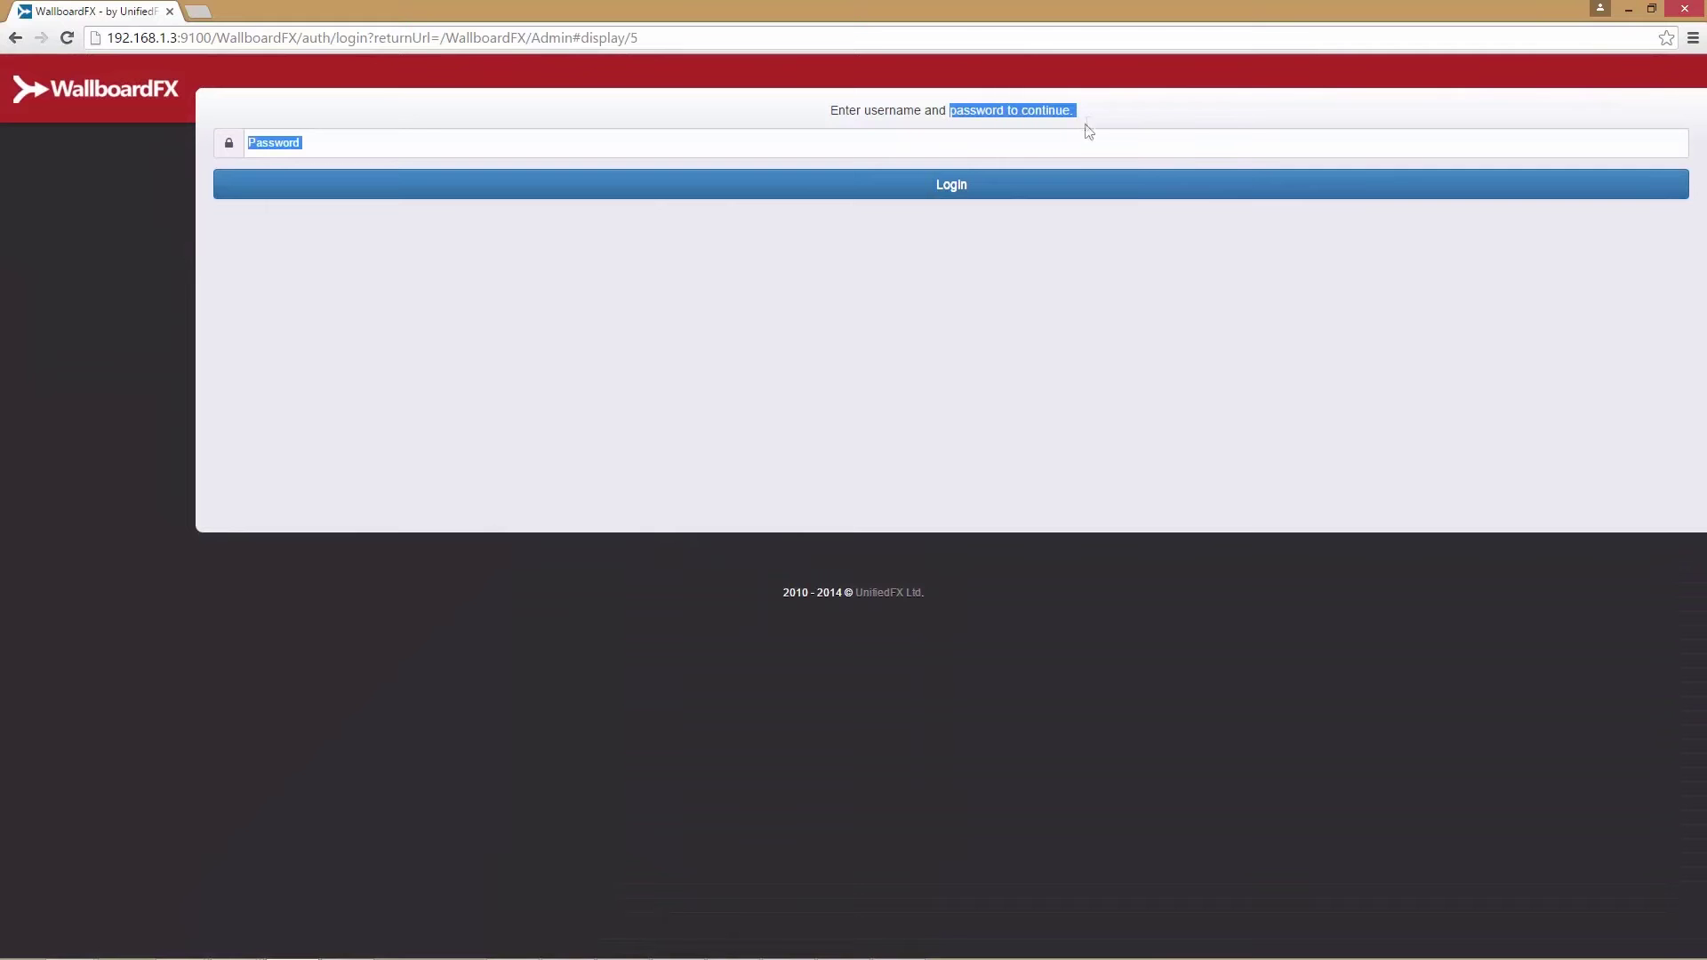
pyautogui.click(696, 147)
pyautogui.write('a')
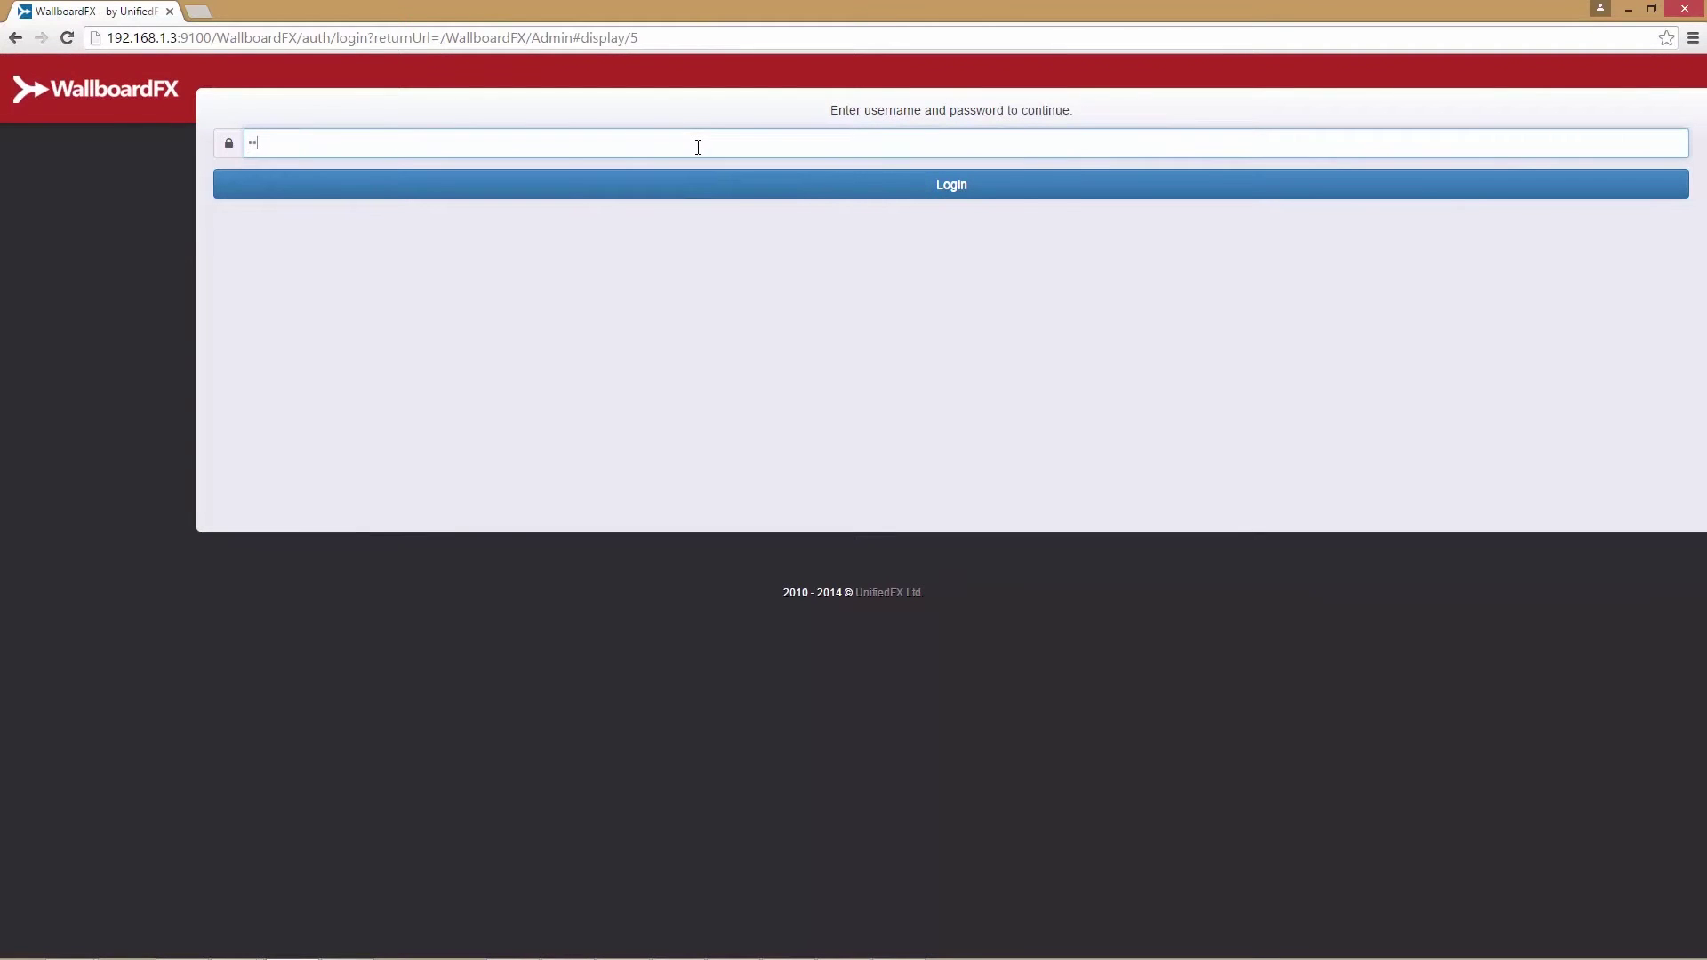
pyautogui.click(945, 189)
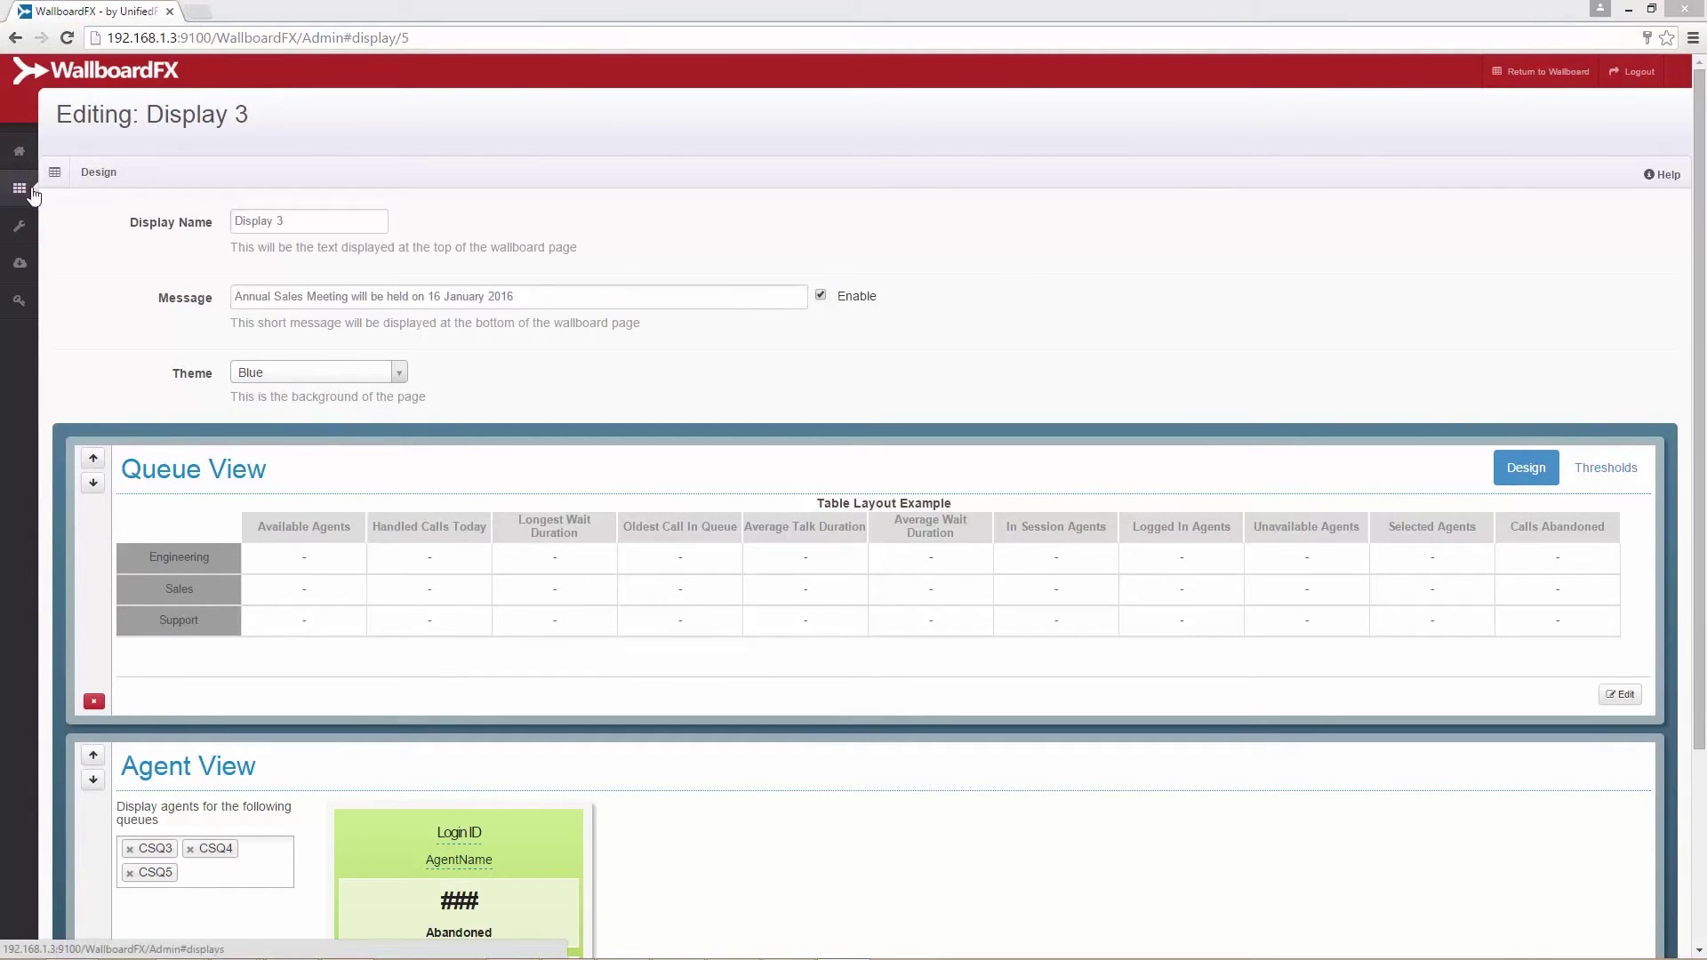
# Step: Open the admin Dashboard listing the three 192.168.1.3 clients and their default displays
pyautogui.click(20, 160)
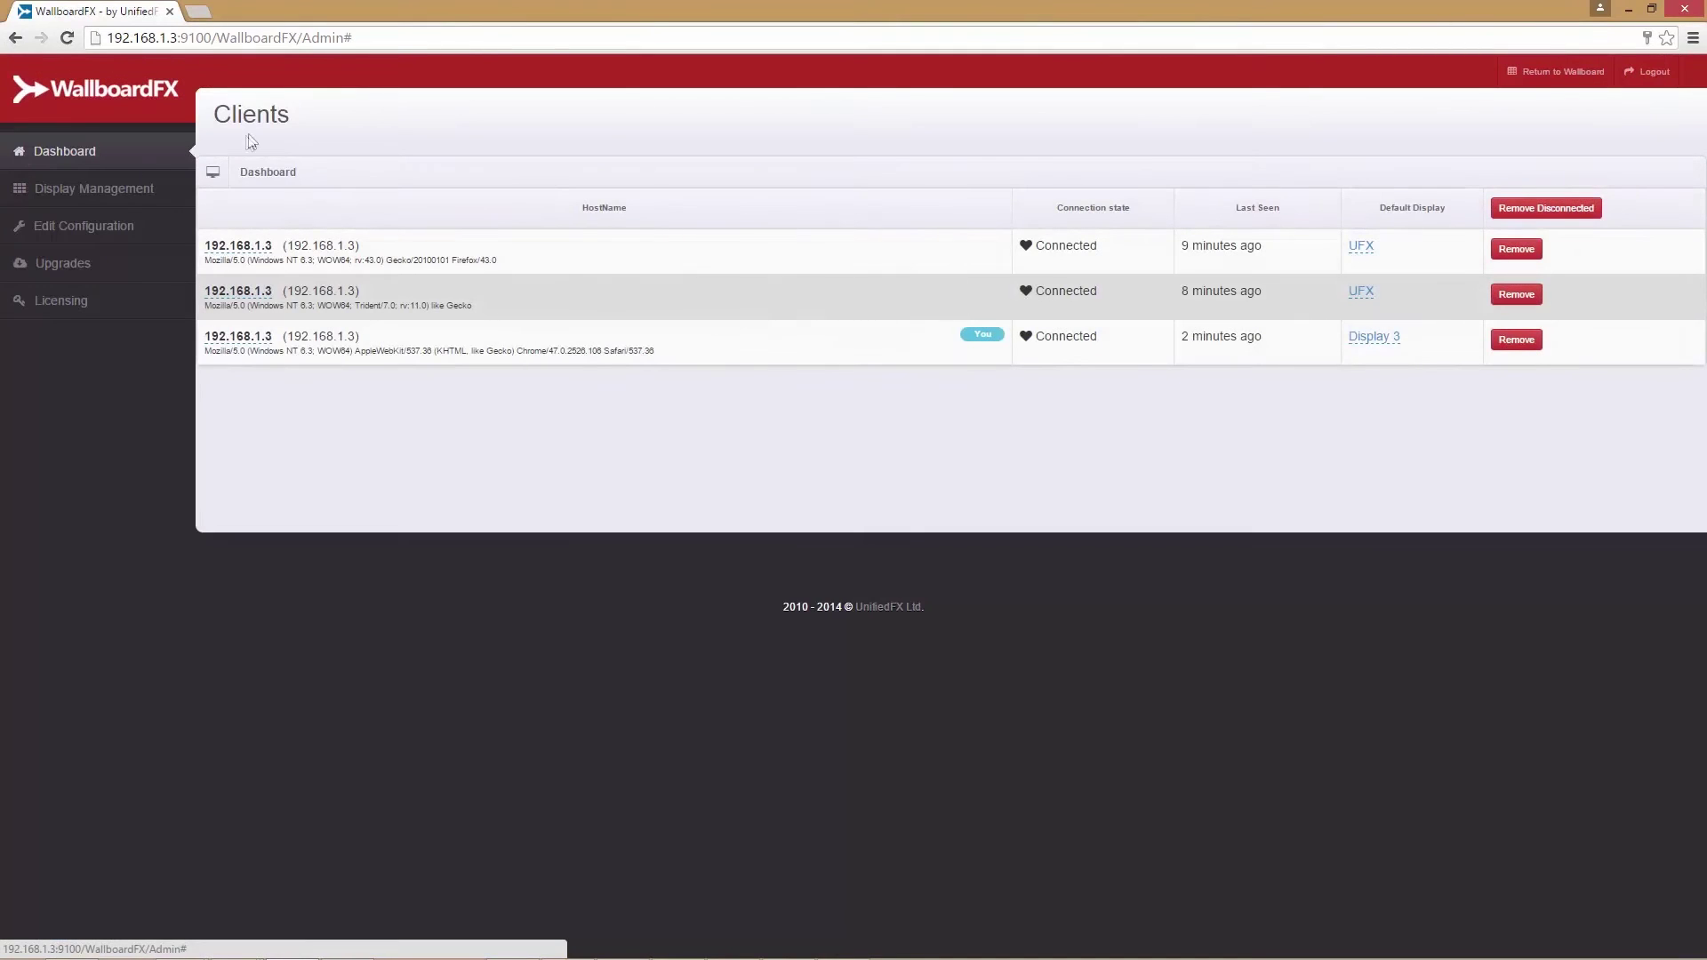
pyautogui.moveTo(294, 124); pyautogui.dragTo(230, 125)
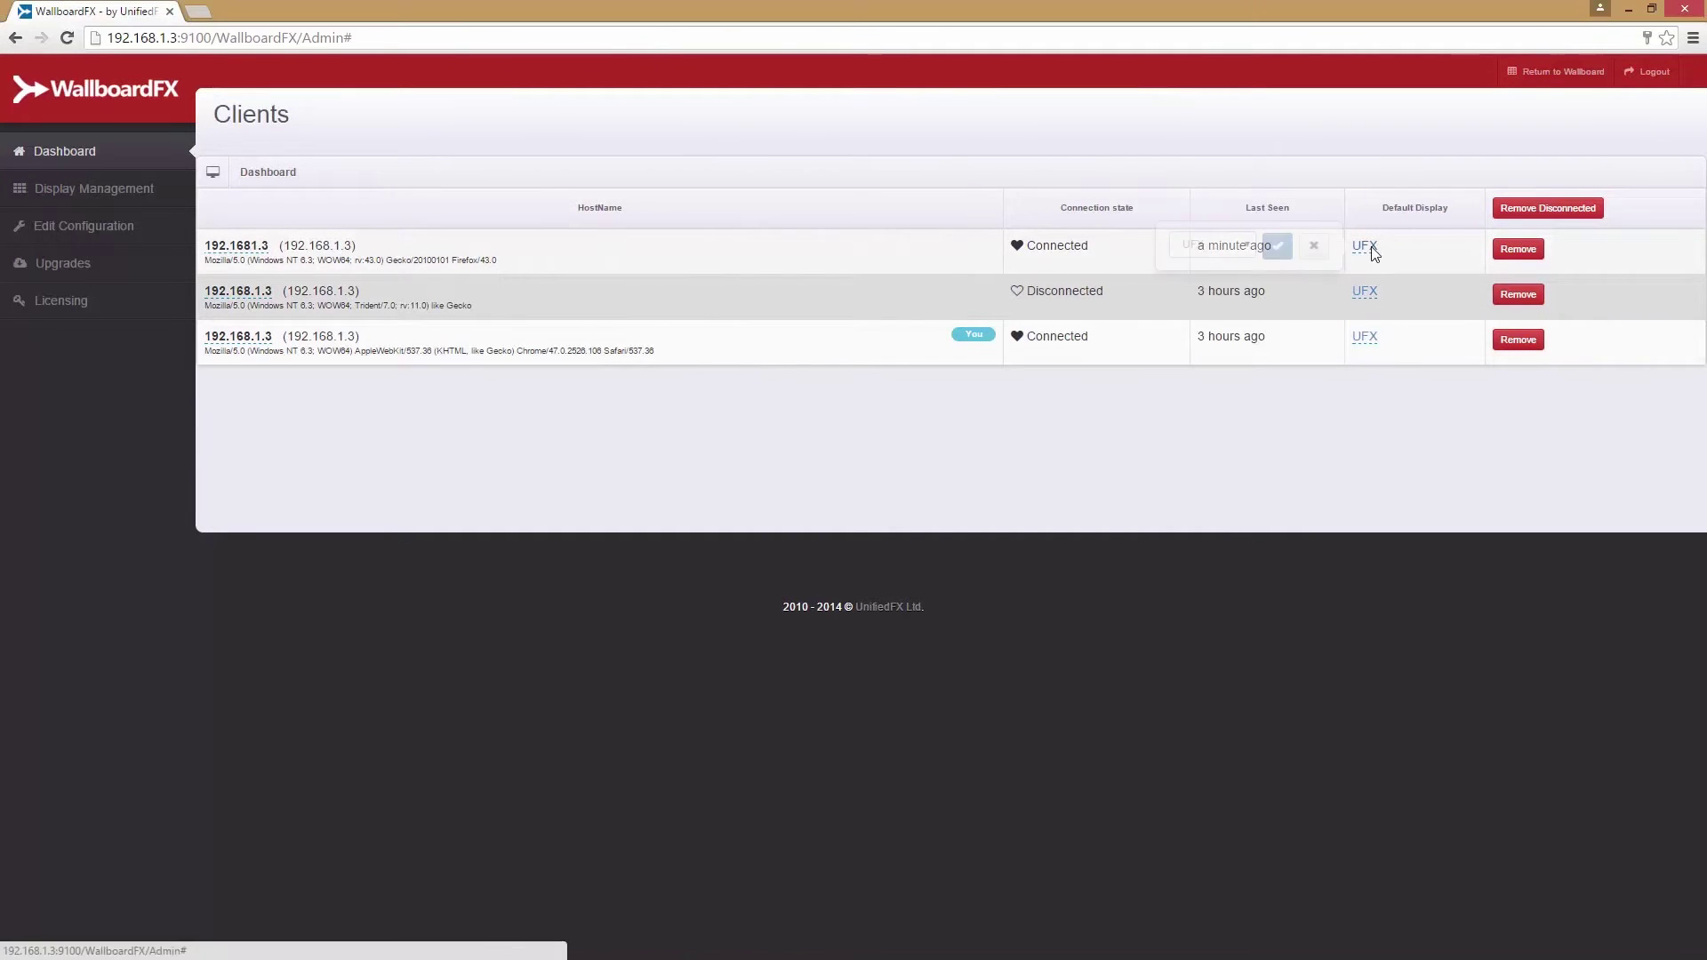
# Step: Cancel the first default-display edit and tile the admin and Firefox wallboard windows side by side
pyautogui.click(1371, 247)
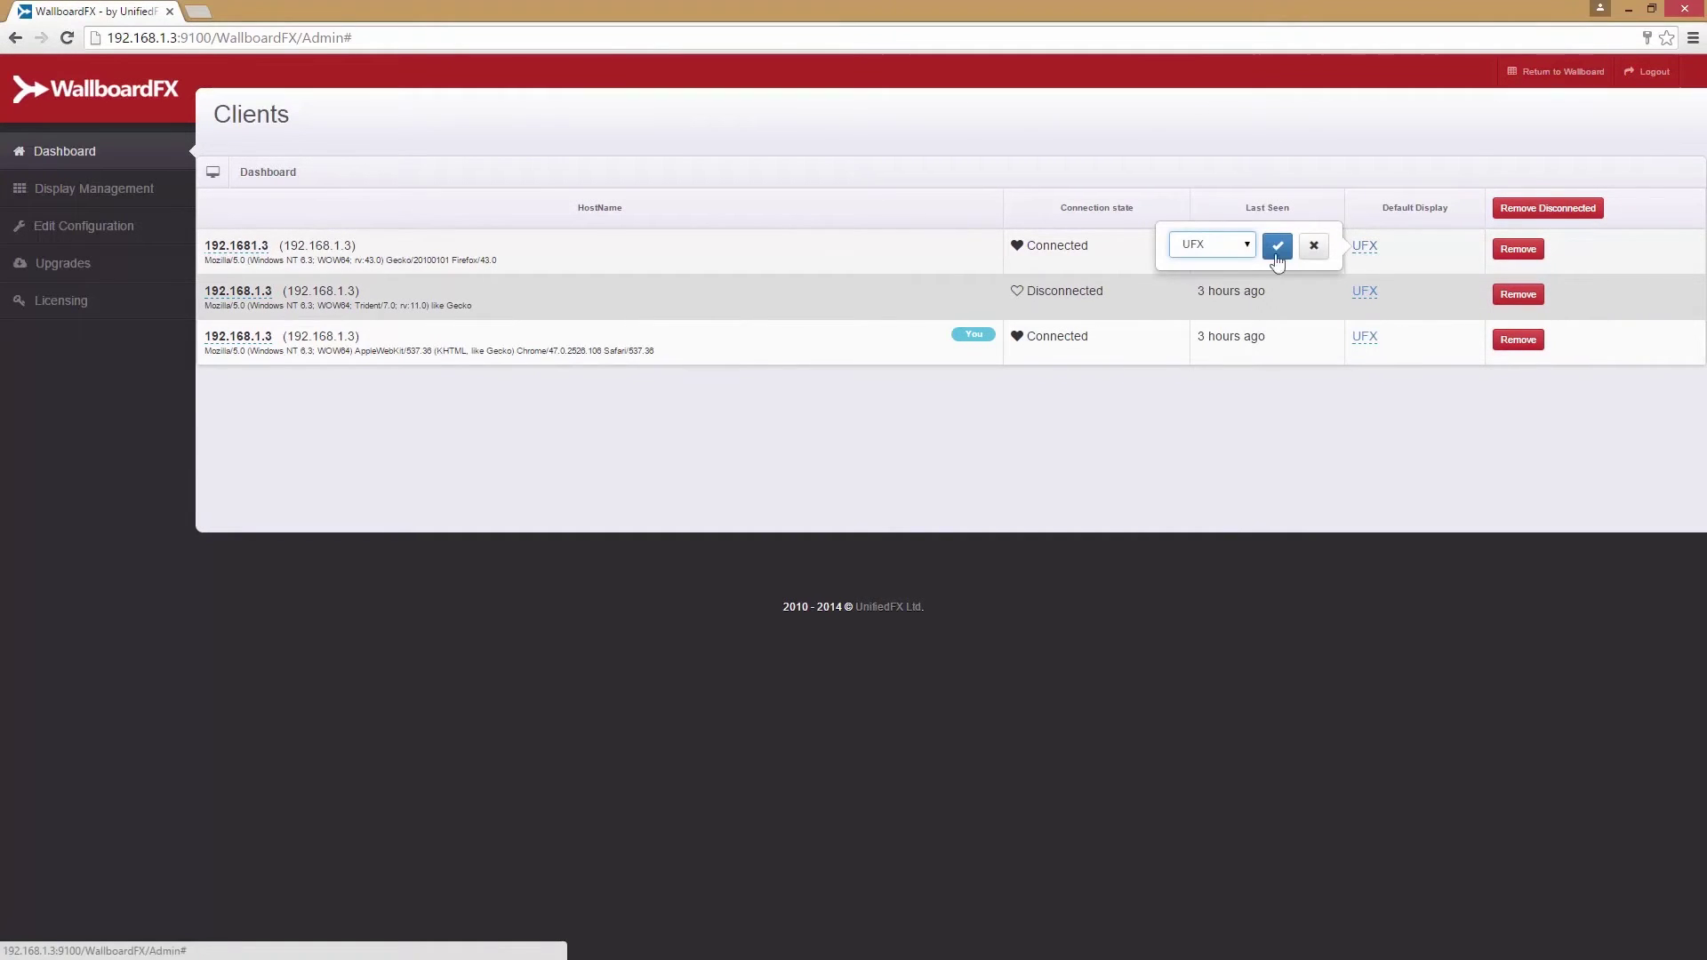
pyautogui.click(1248, 245)
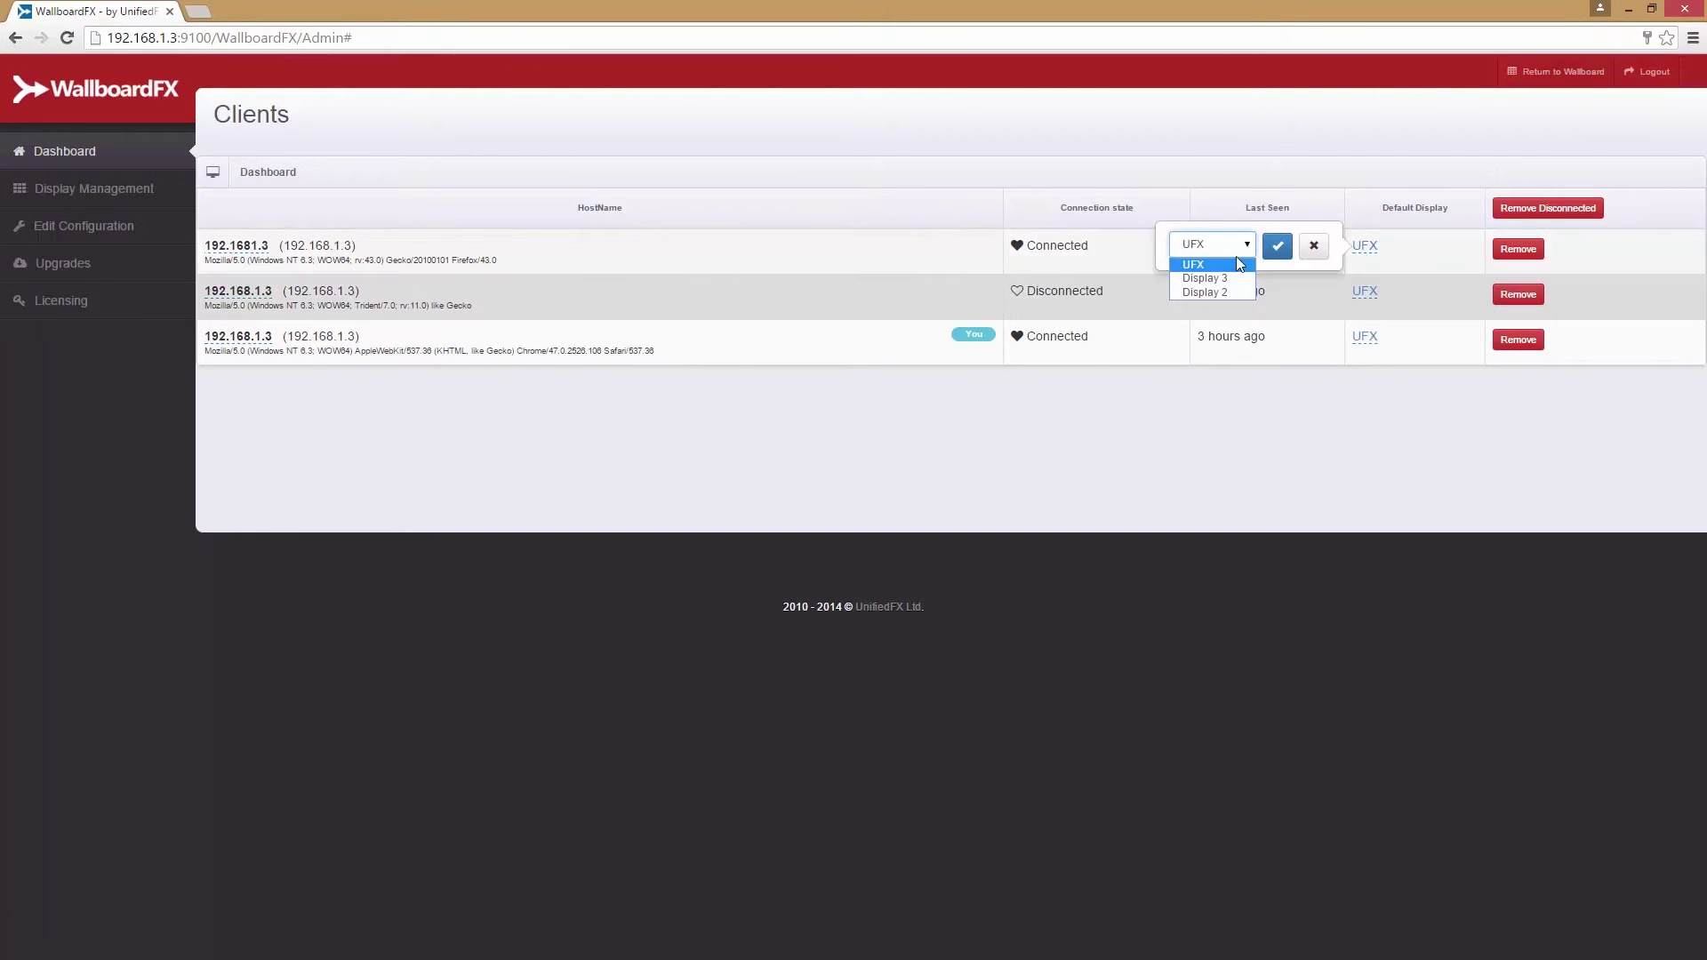
pyautogui.click(1227, 203)
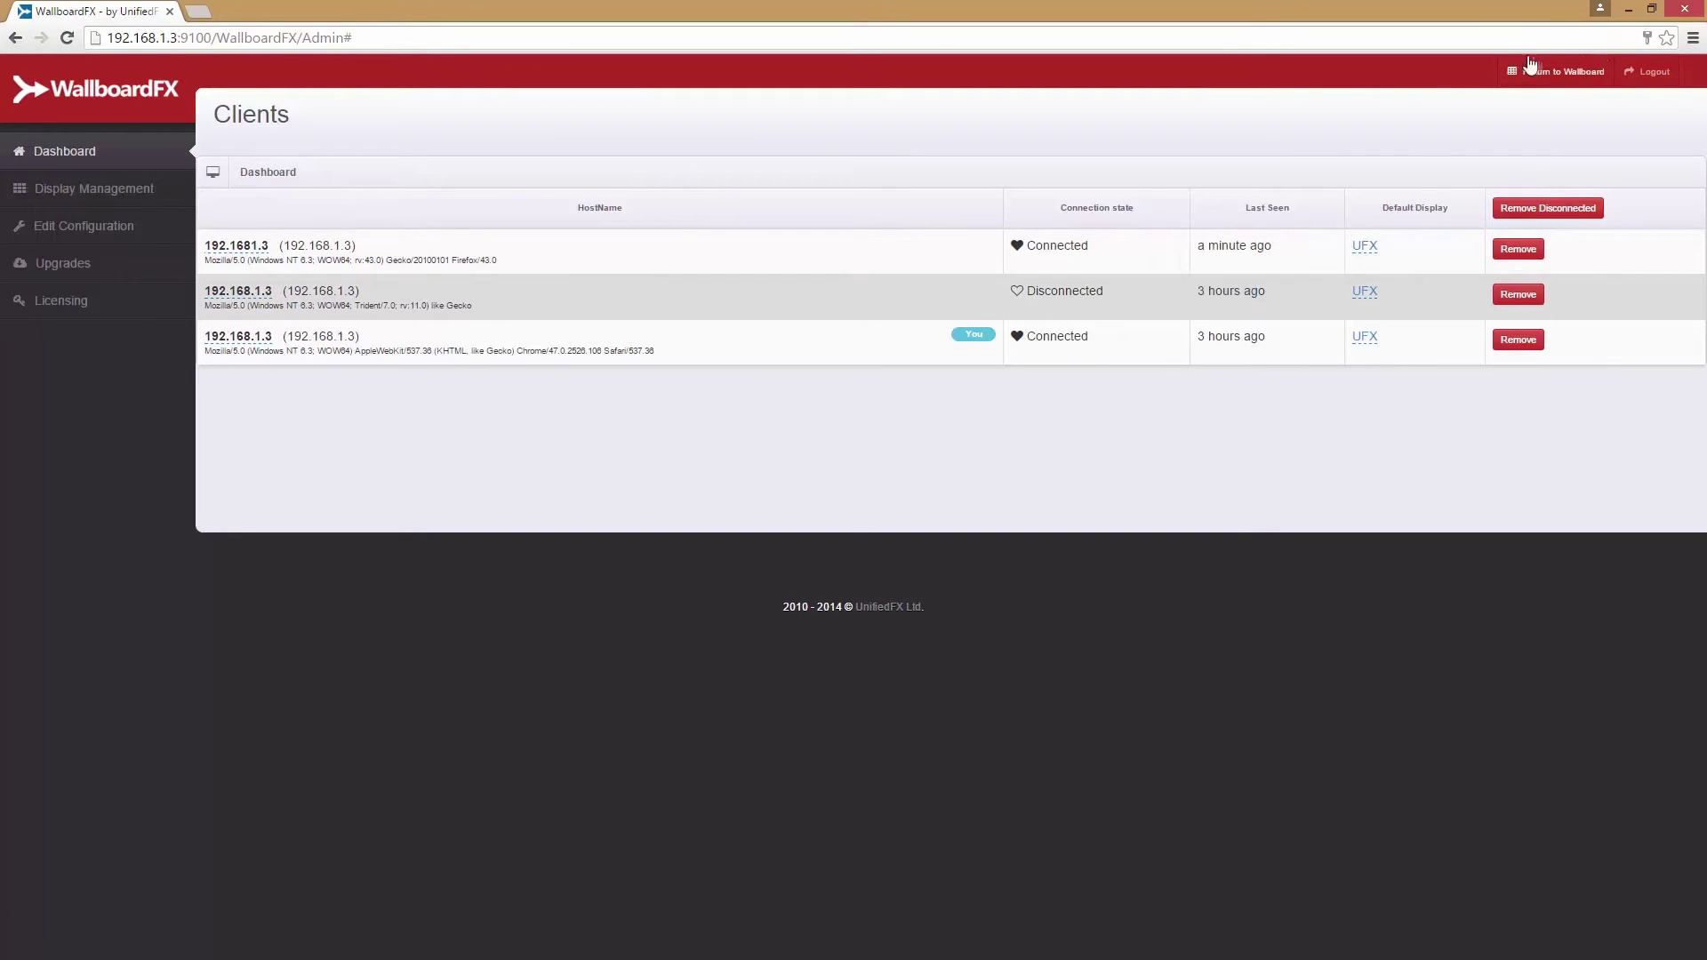
pyautogui.click(1651, 9)
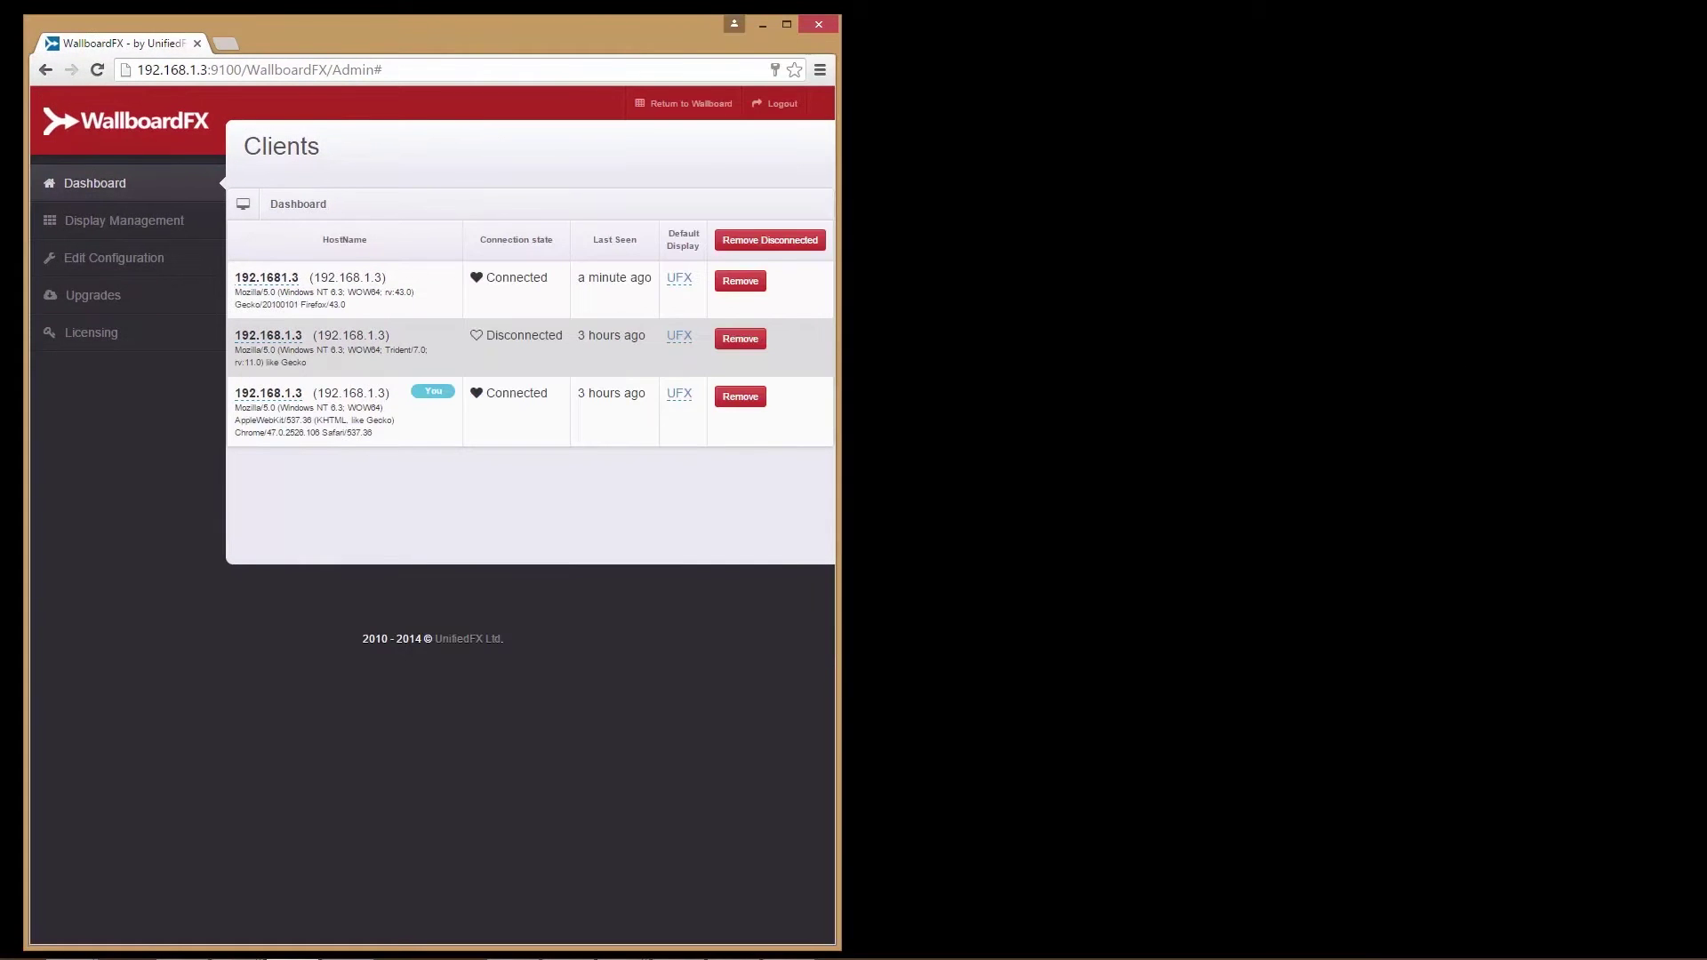
pyautogui.click(347, 958)
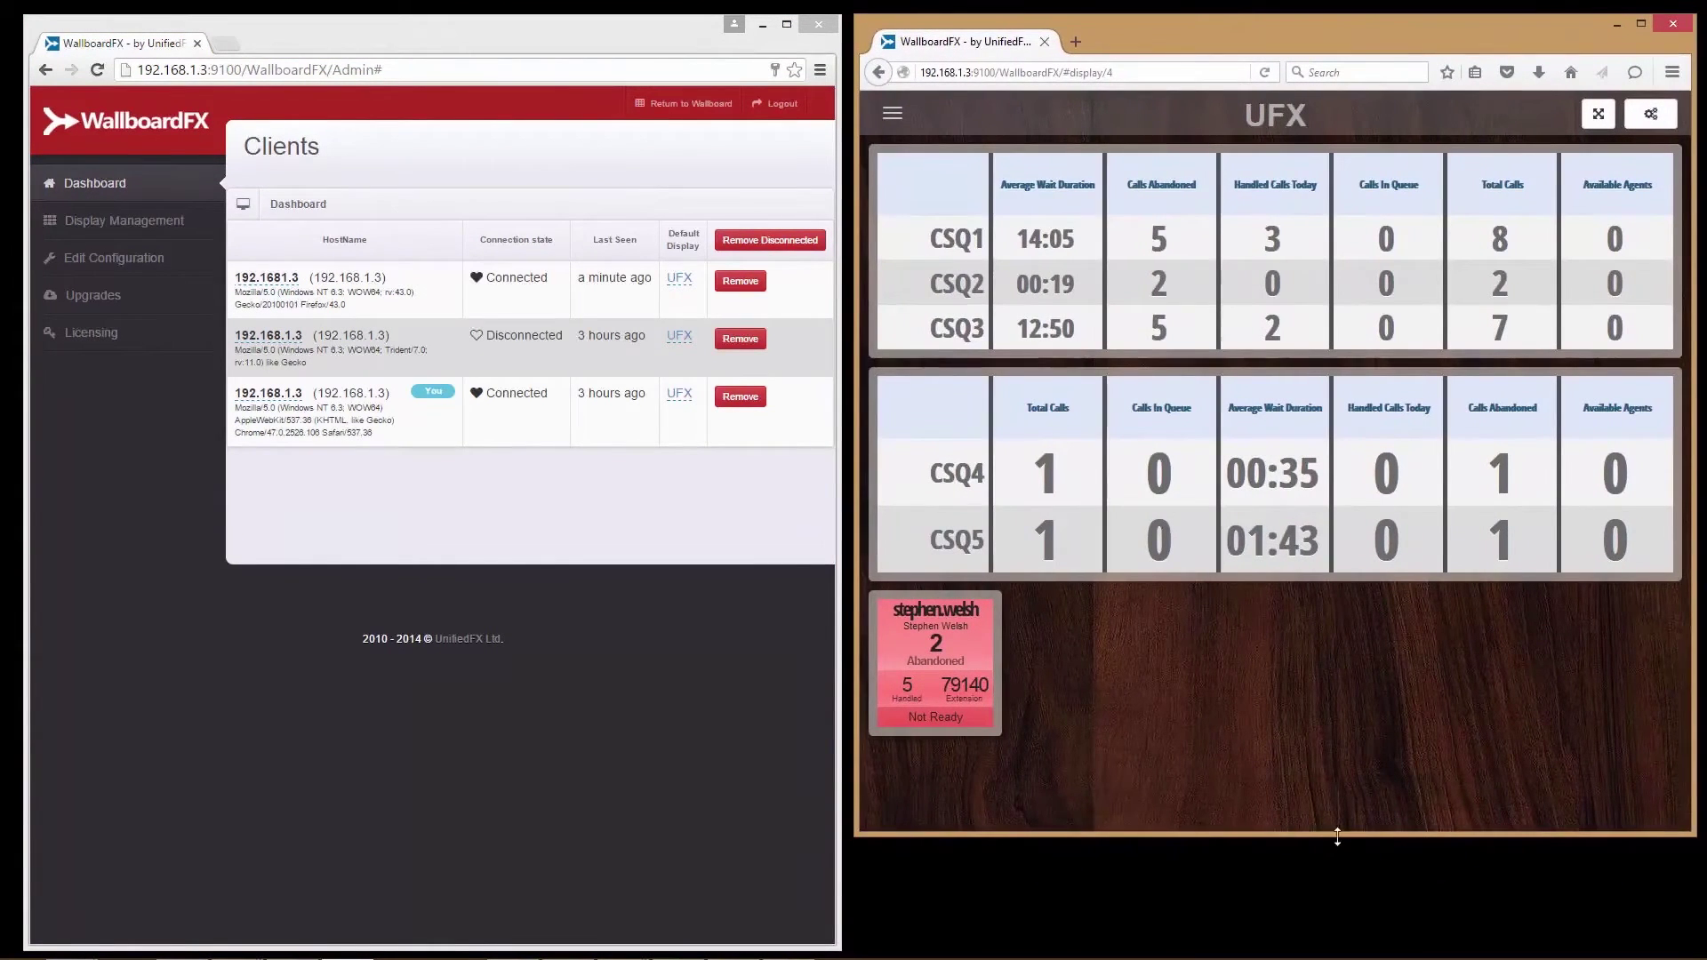
pyautogui.moveTo(1336, 835); pyautogui.dragTo(1341, 938)
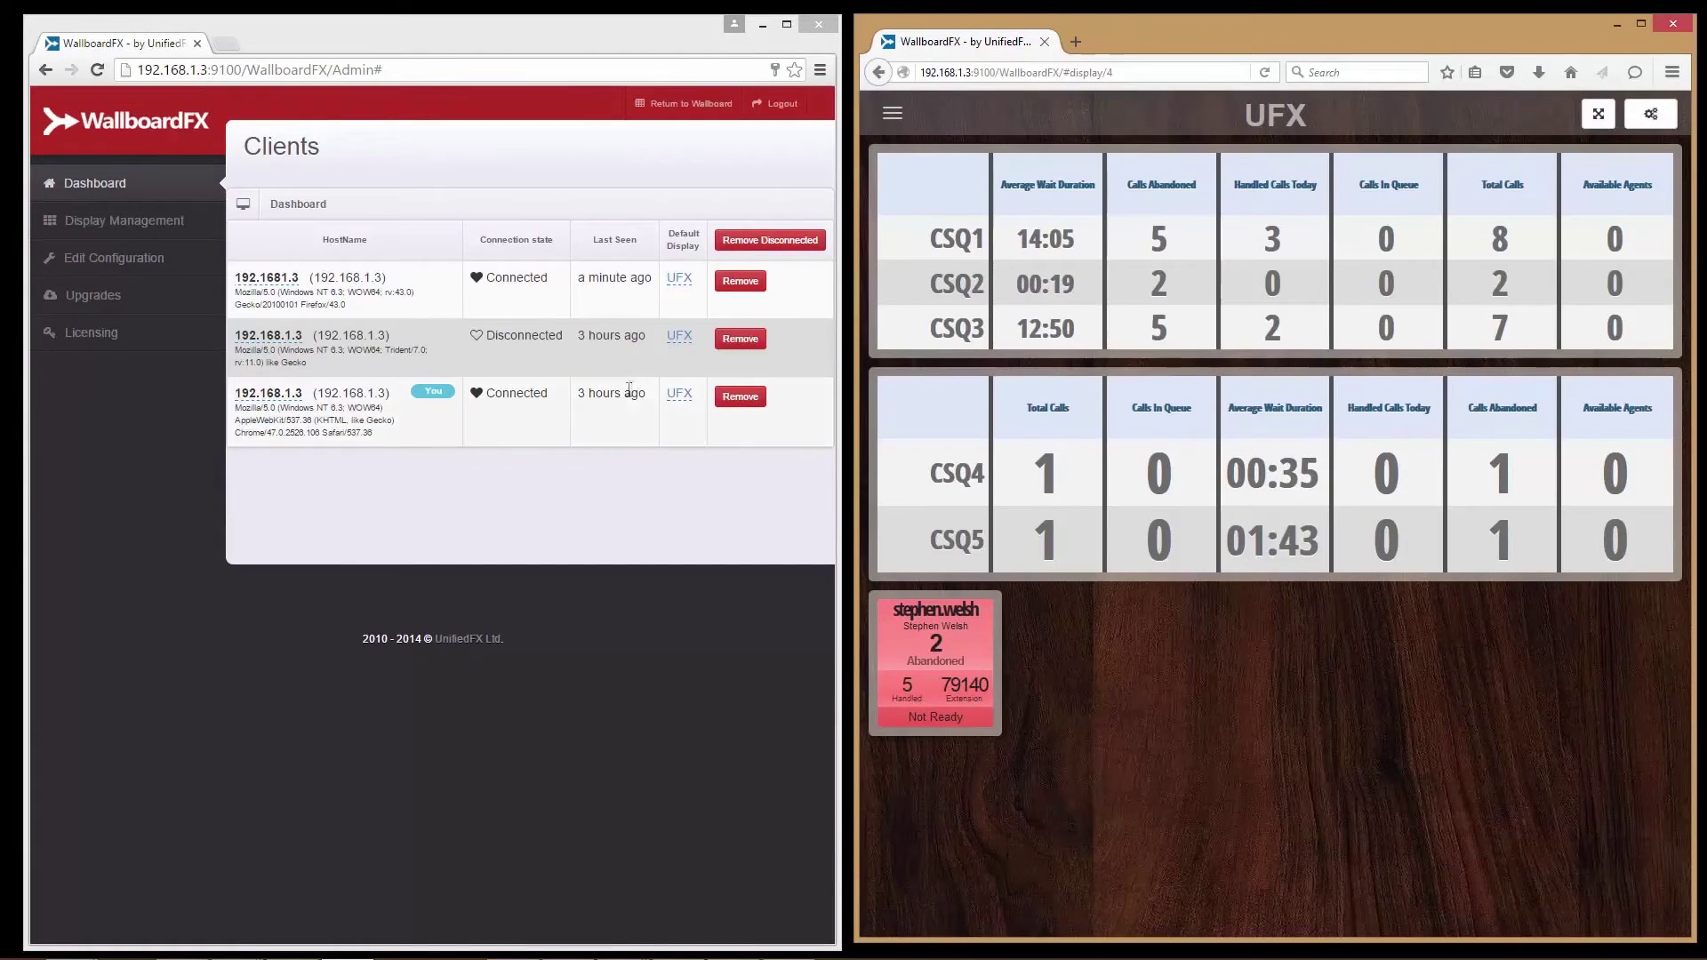
# Step: Set the first client's default display to Display 2 and save it
pyautogui.click(681, 287)
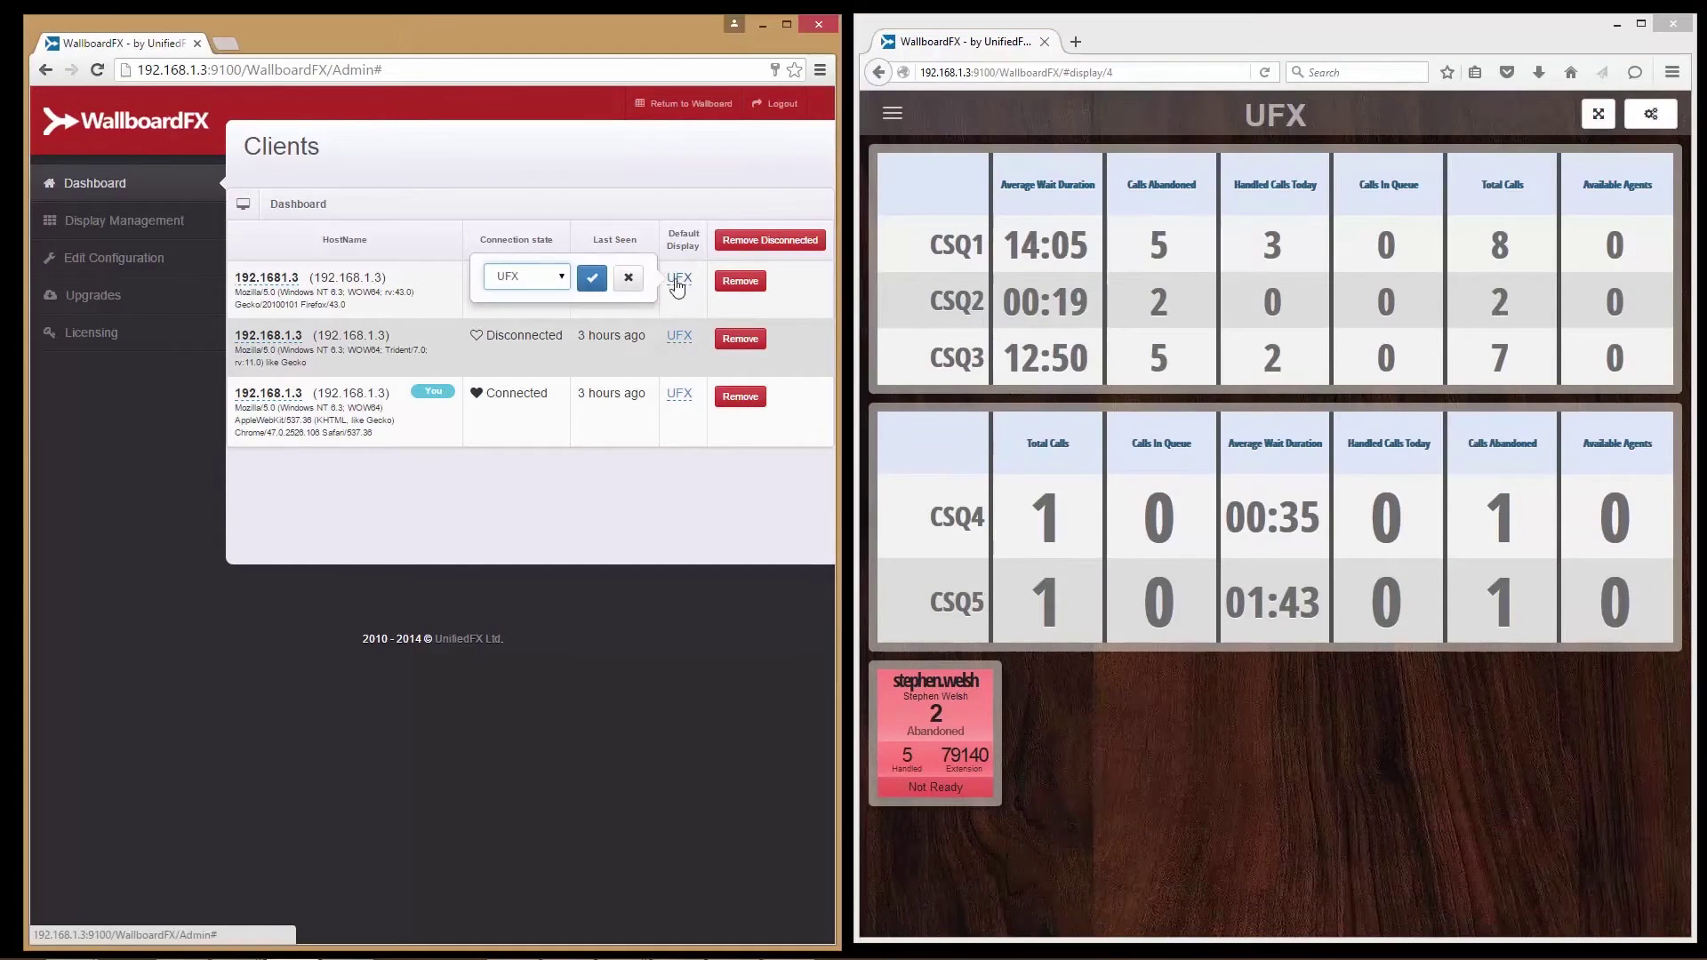
pyautogui.click(563, 278)
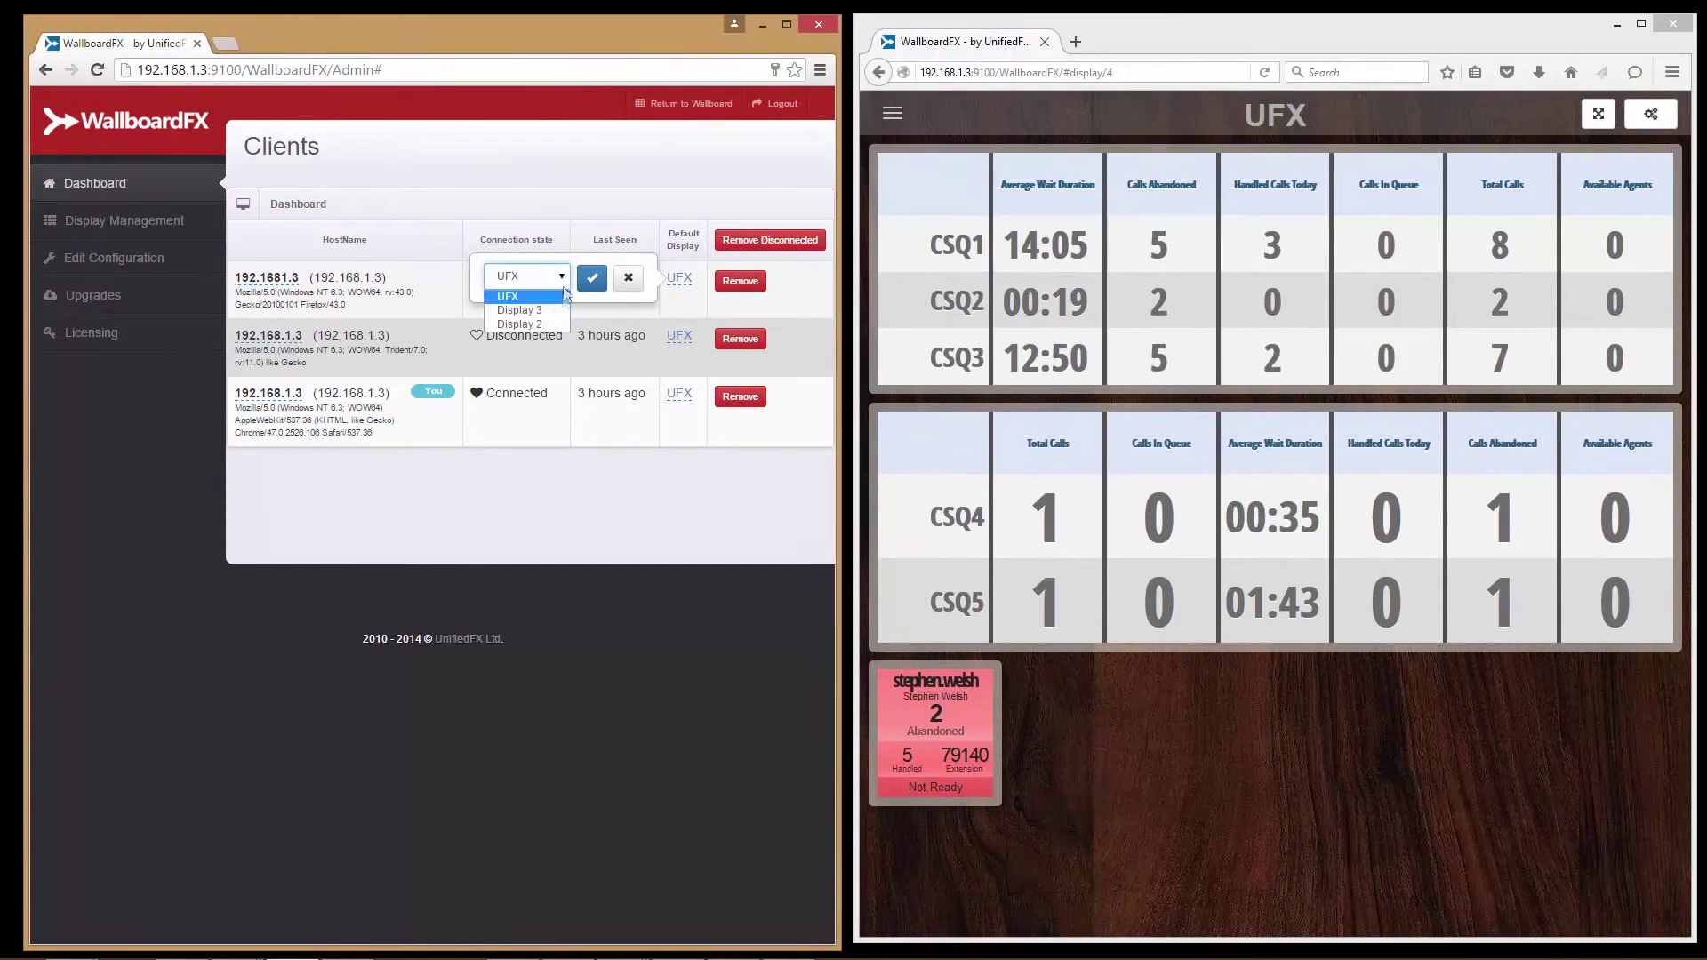
pyautogui.click(523, 325)
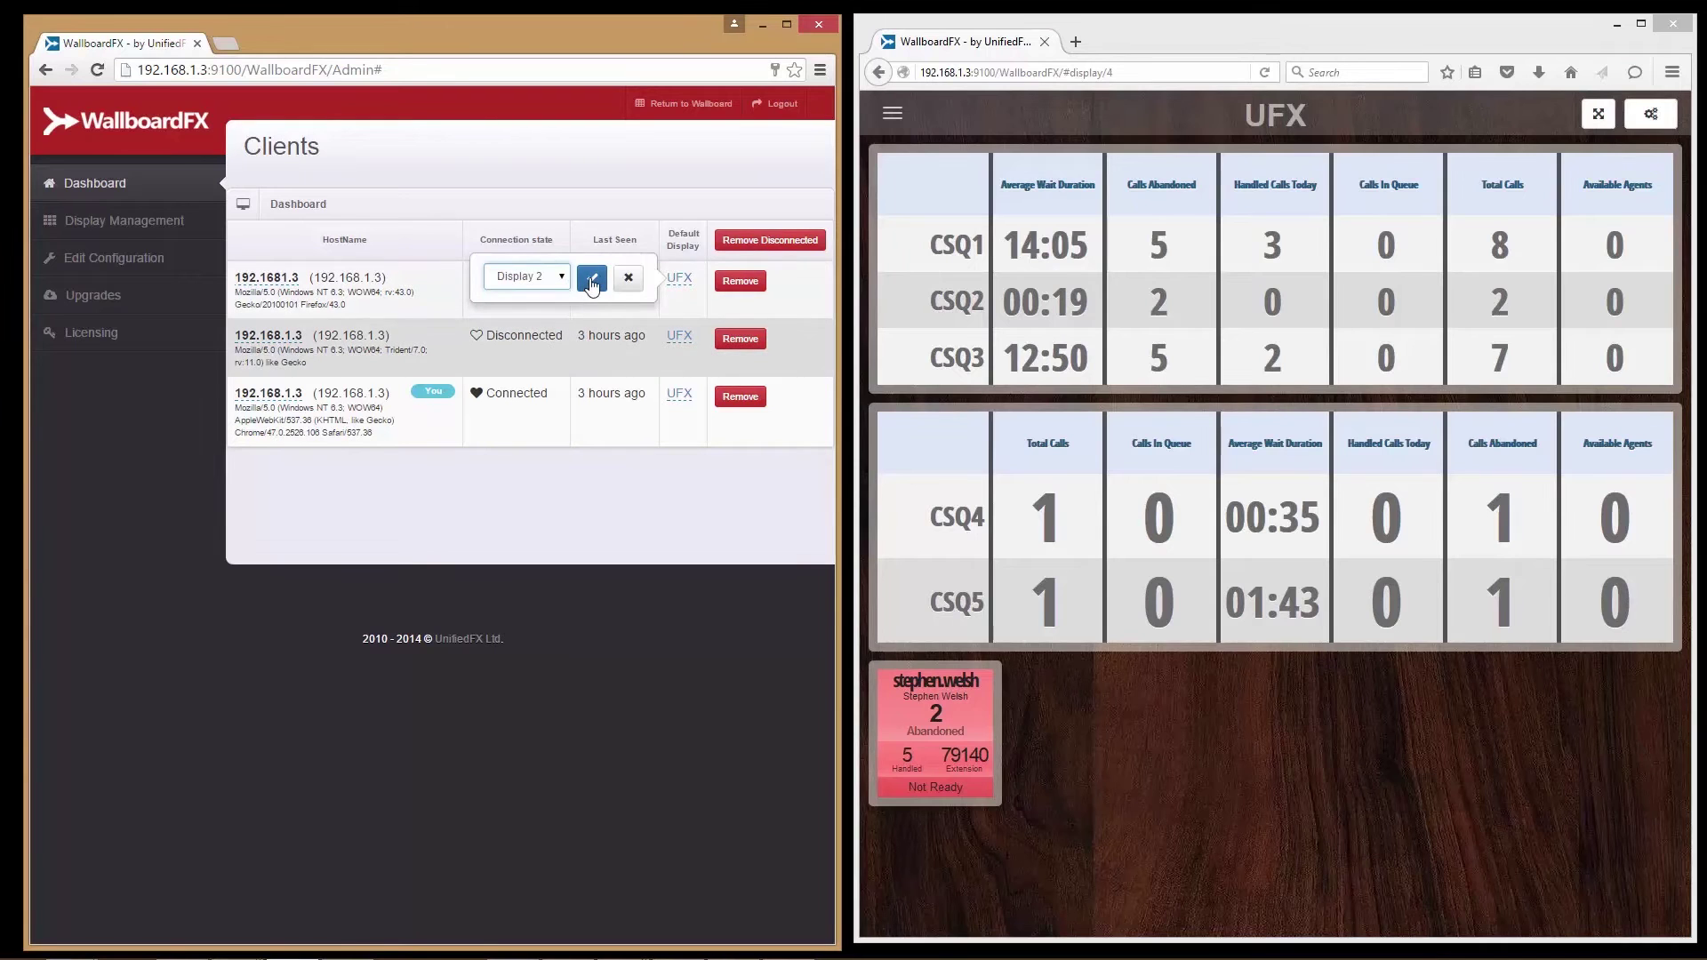
pyautogui.click(592, 281)
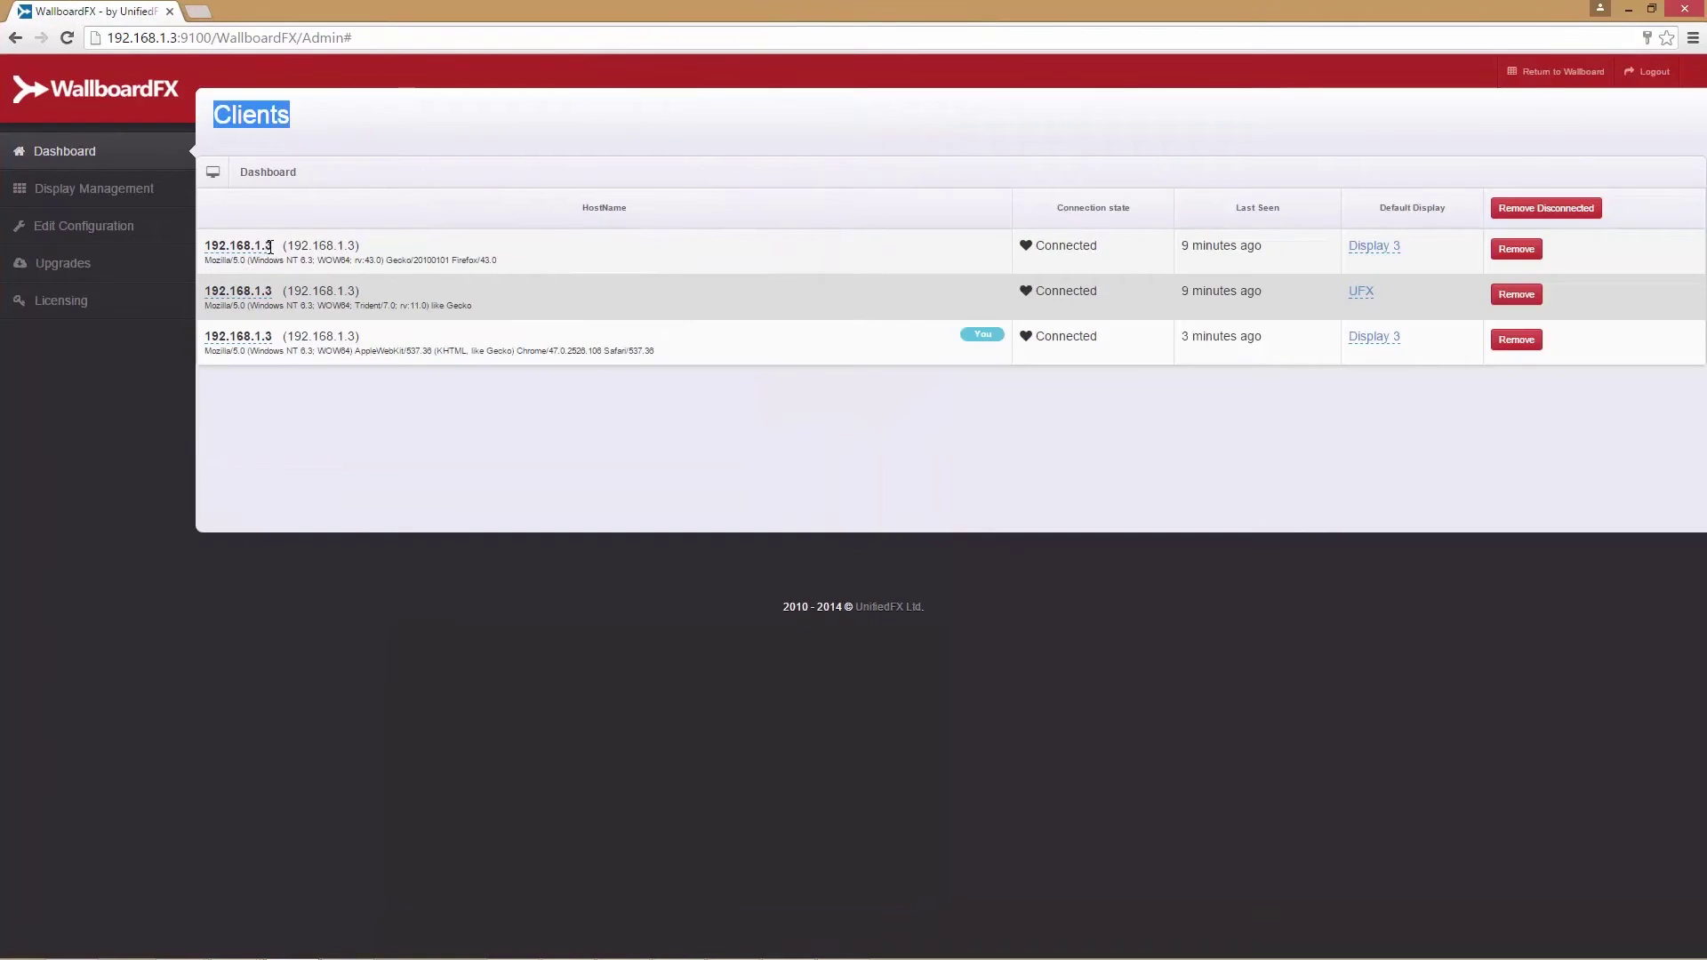
# Step: Replace the first client's IP hostname with 'Development display on firefox' and save
pyautogui.click(270, 246)
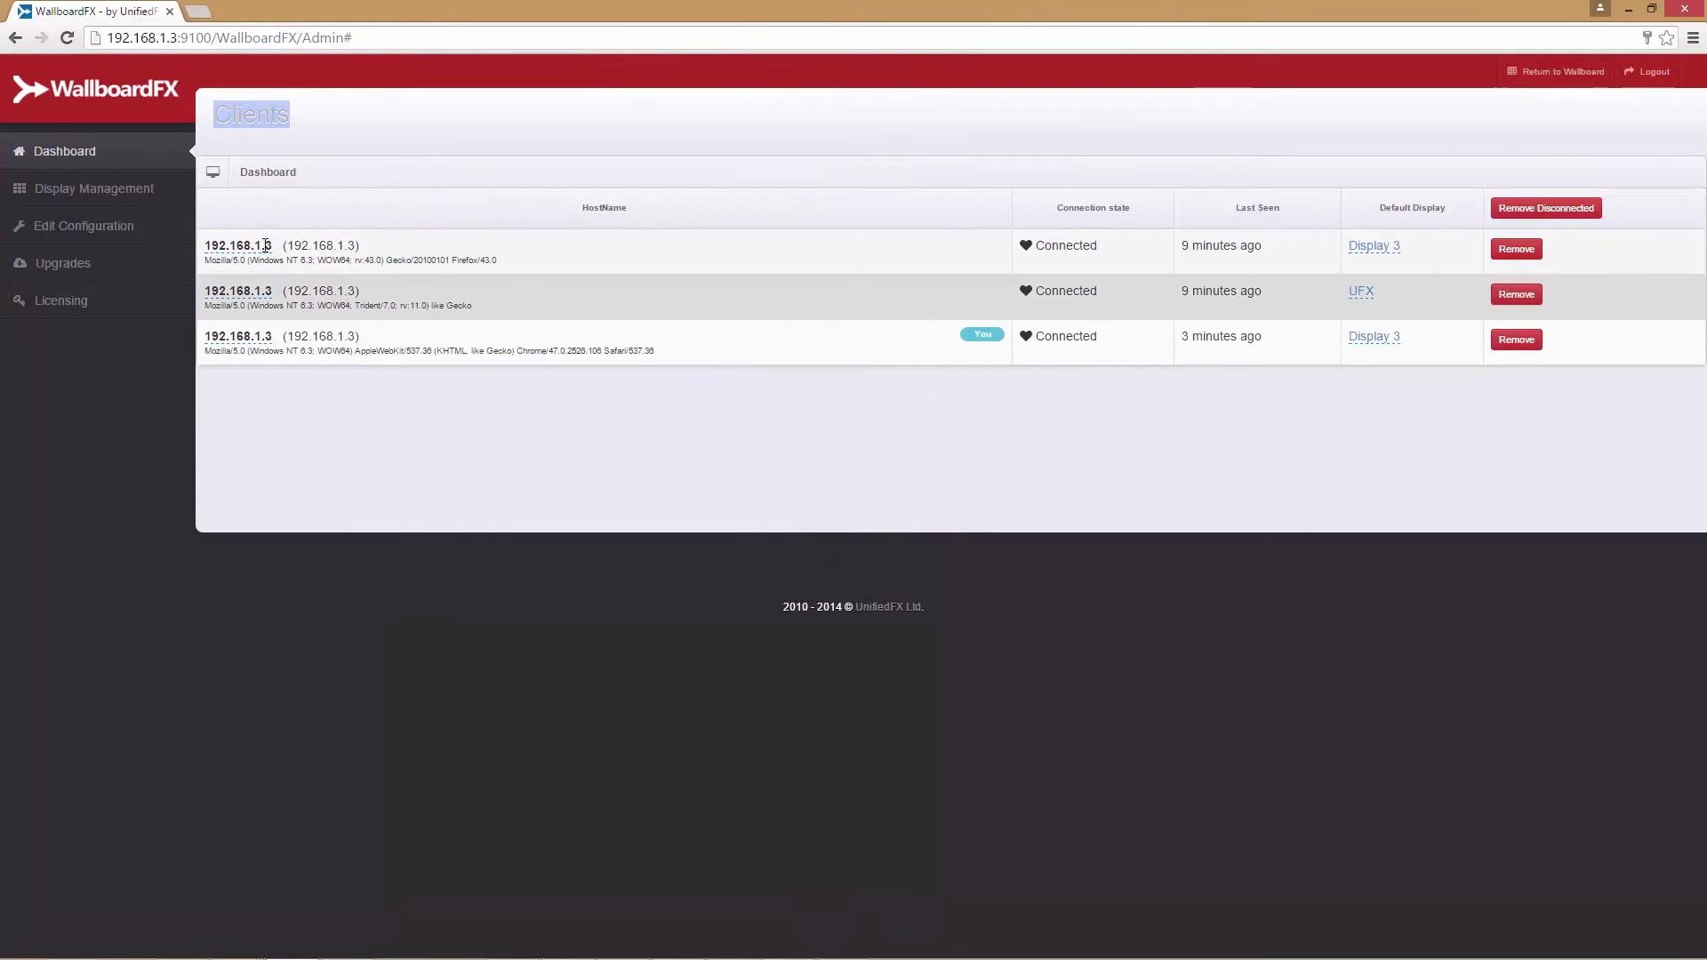
pyautogui.moveTo(283, 247); pyautogui.dragTo(212, 240)
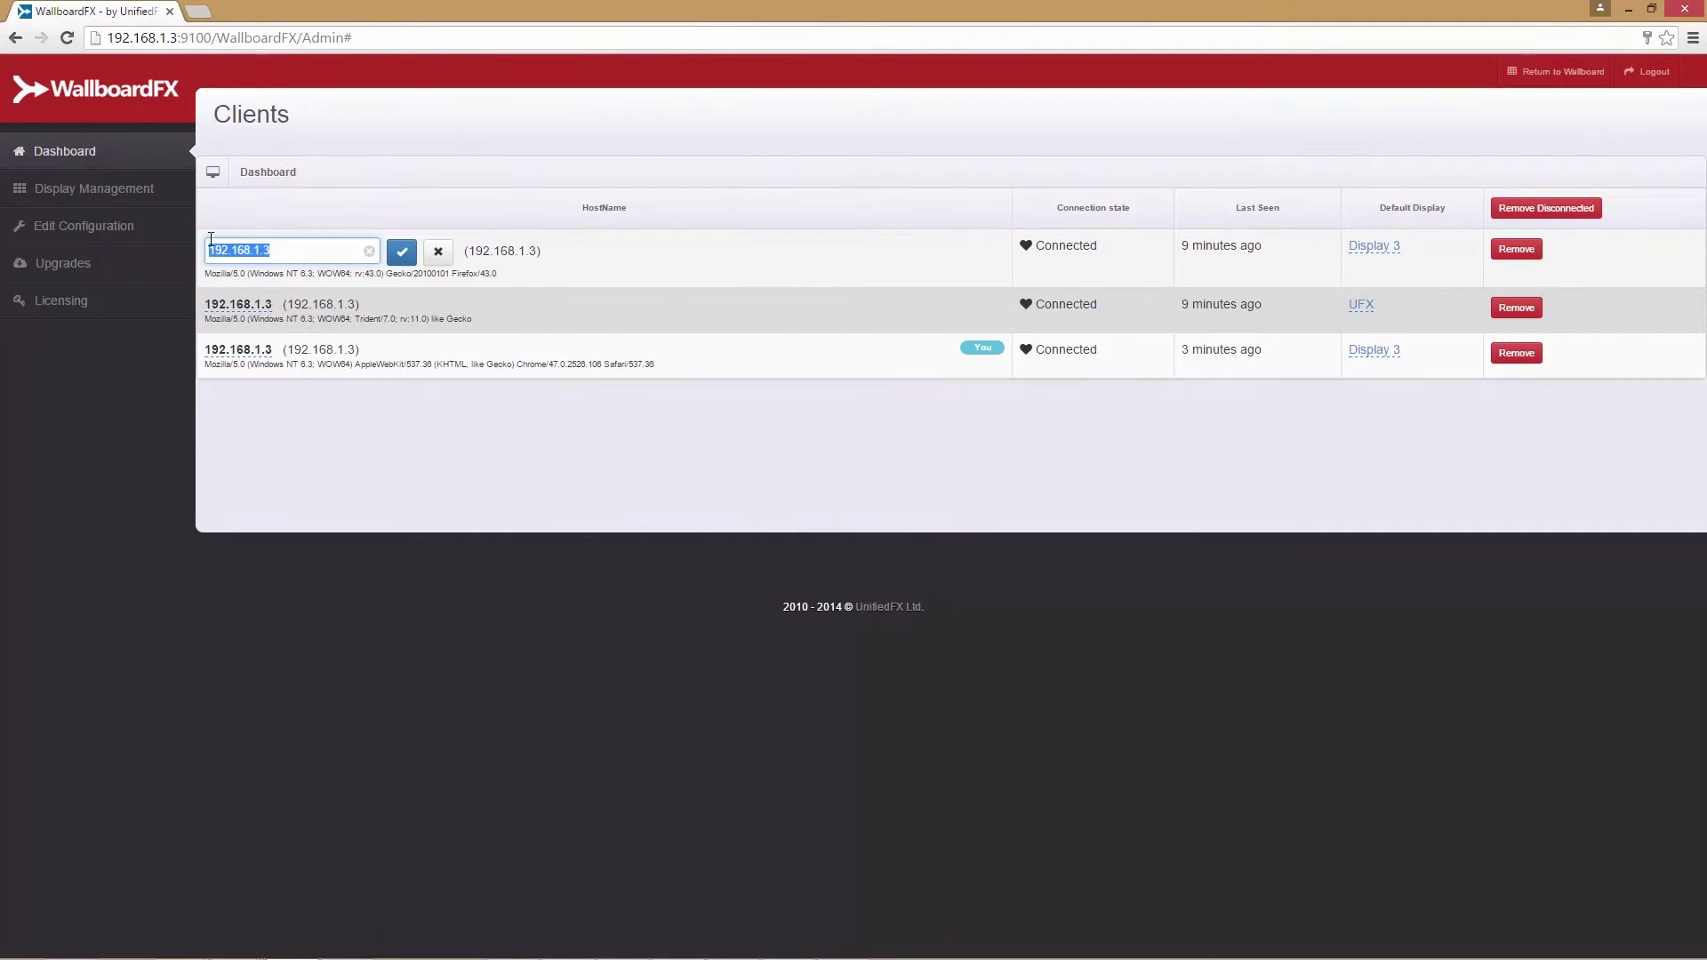
pyautogui.write('Devi')
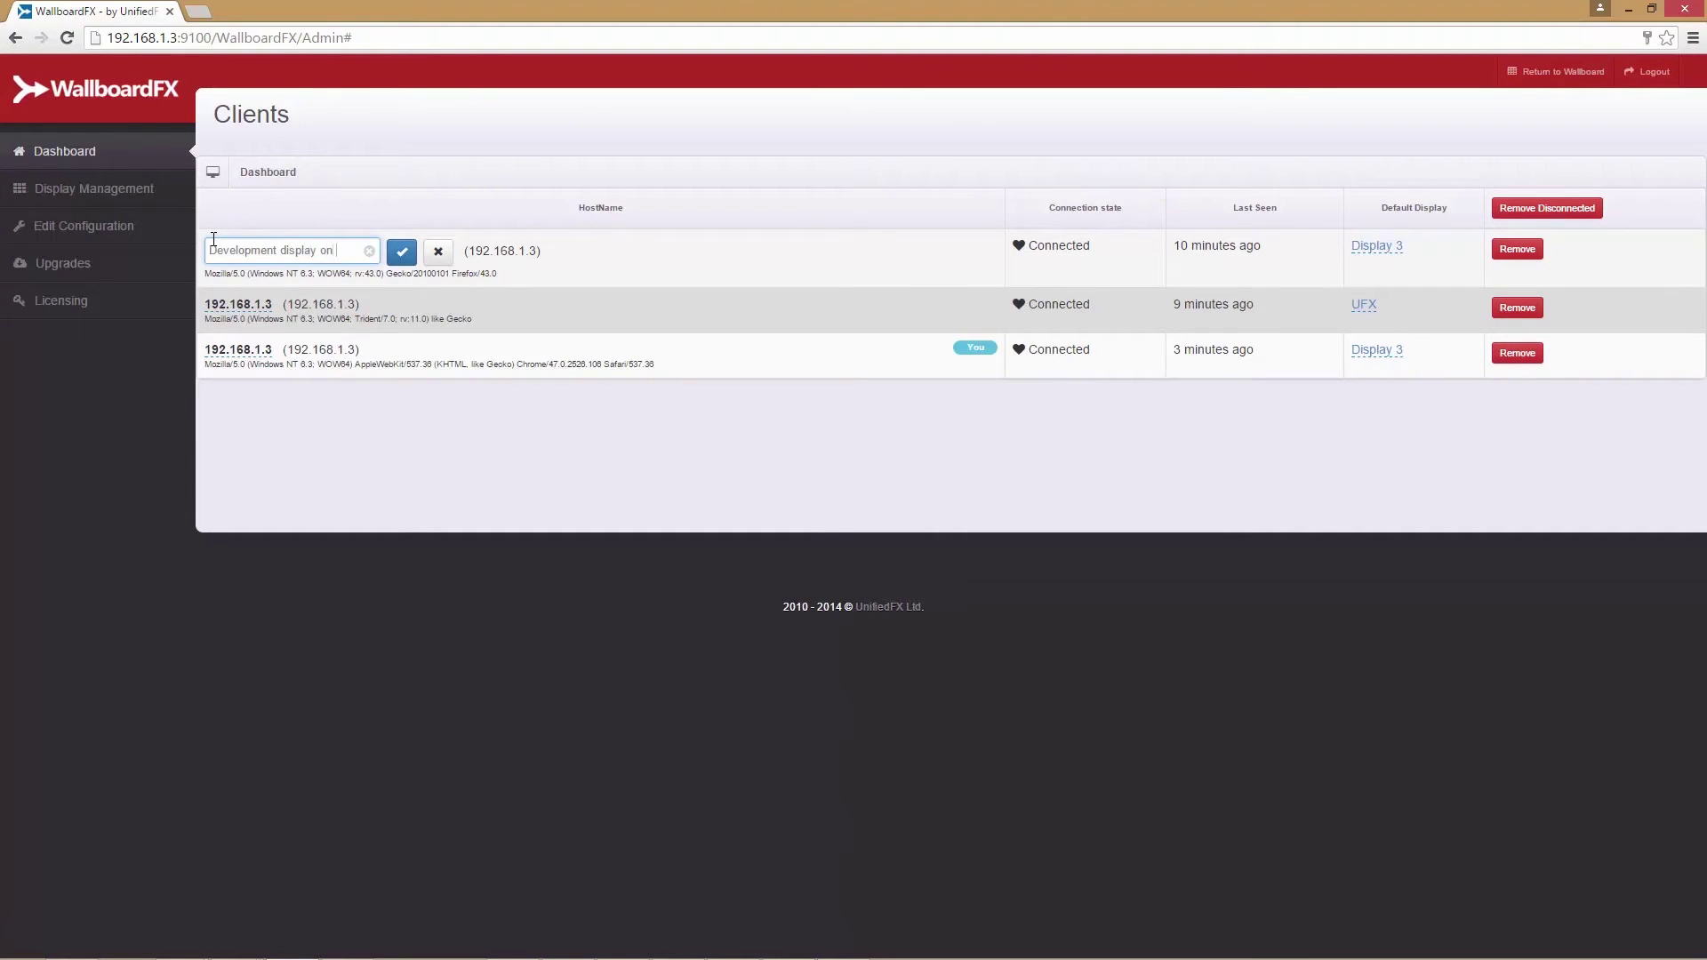
pyautogui.write('fox')
pyautogui.click(402, 253)
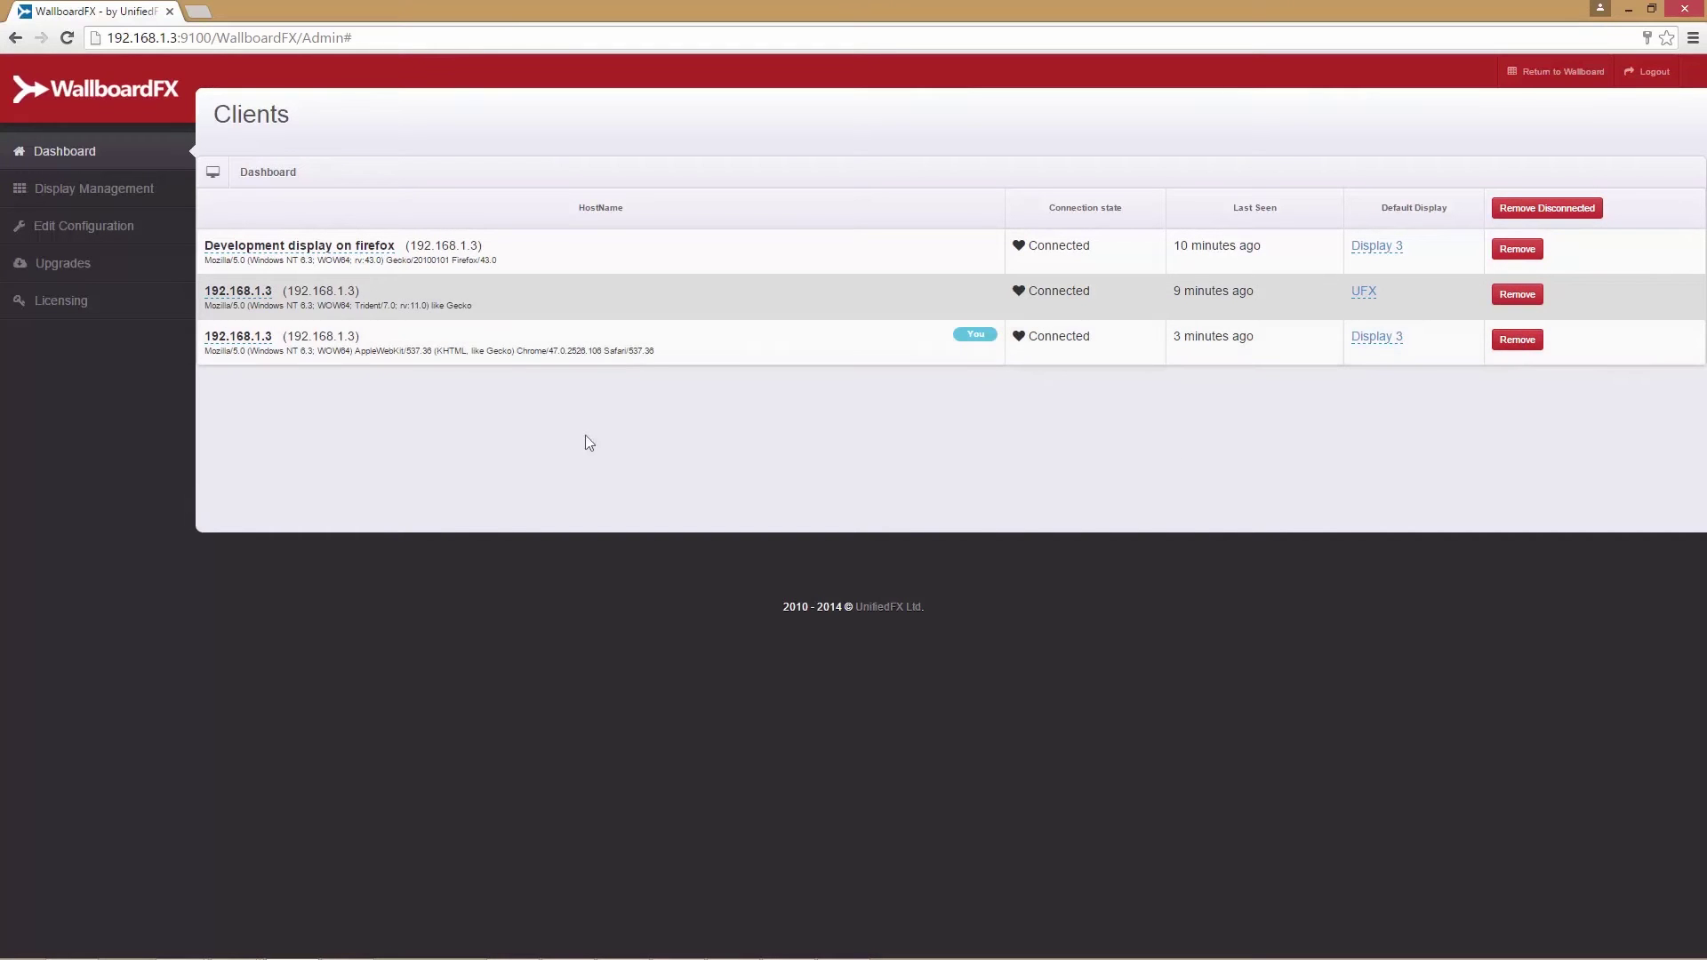
# Step: Open Display Management, showing UFX as default plus Display 3 and Display 2
pyautogui.click(104, 190)
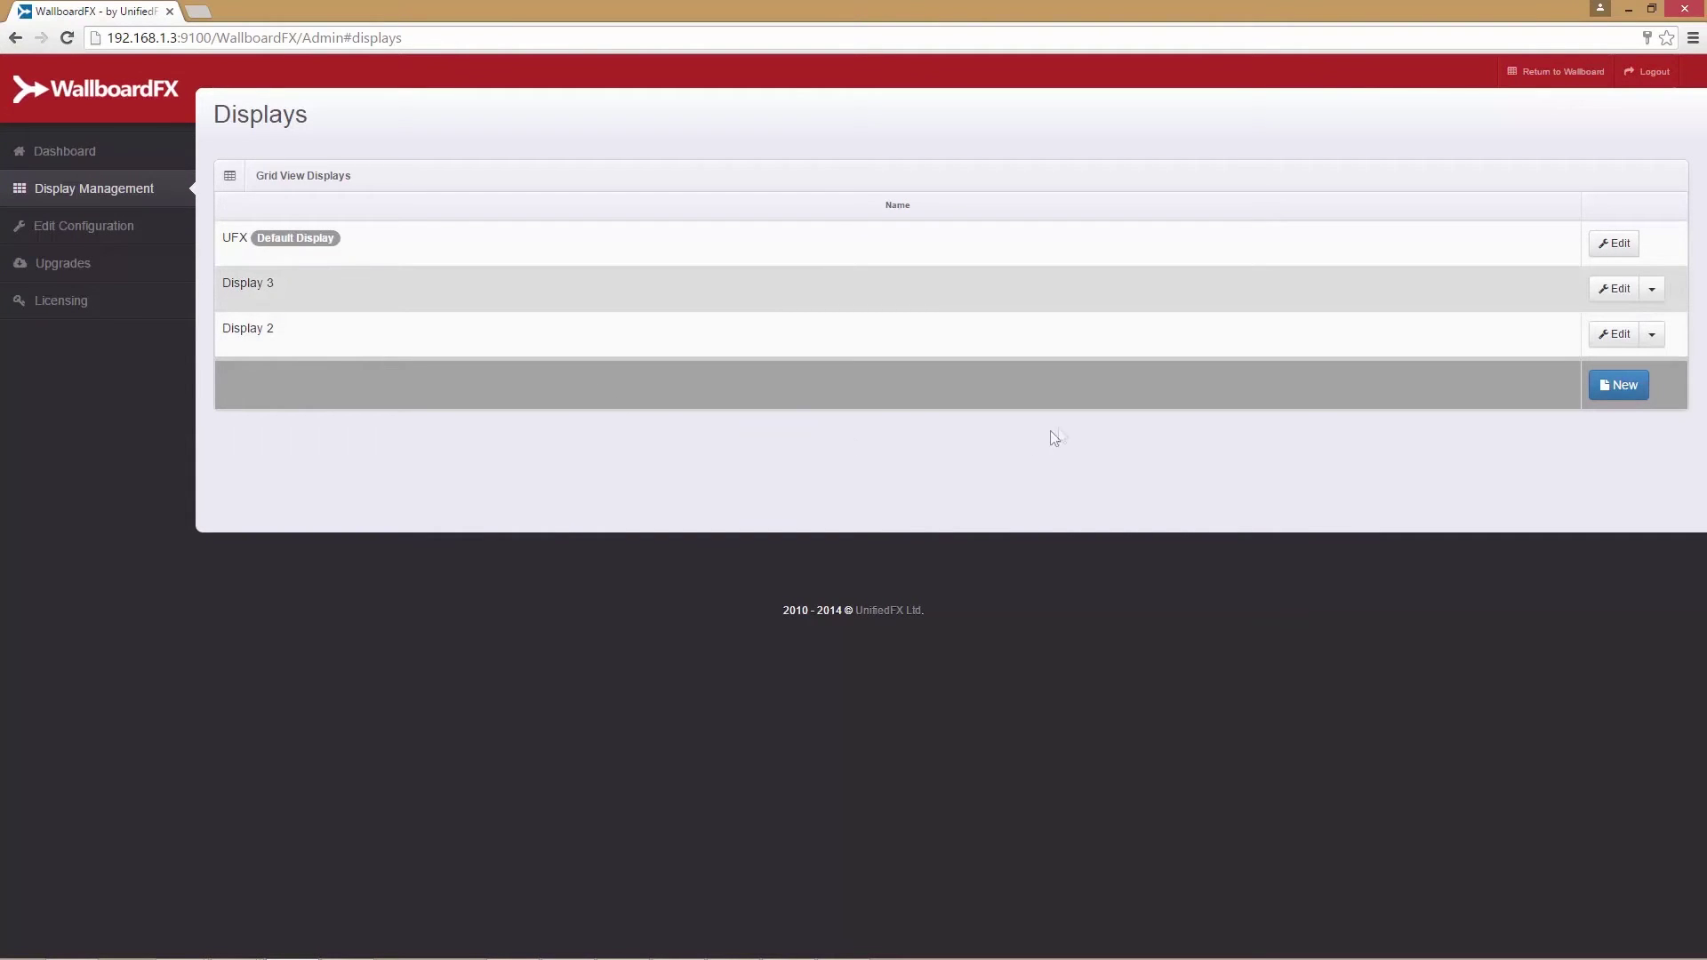
# Step: Check the delete options for Display 3 and Display 2 without deleting, then open Edit Configuration
pyautogui.click(1654, 291)
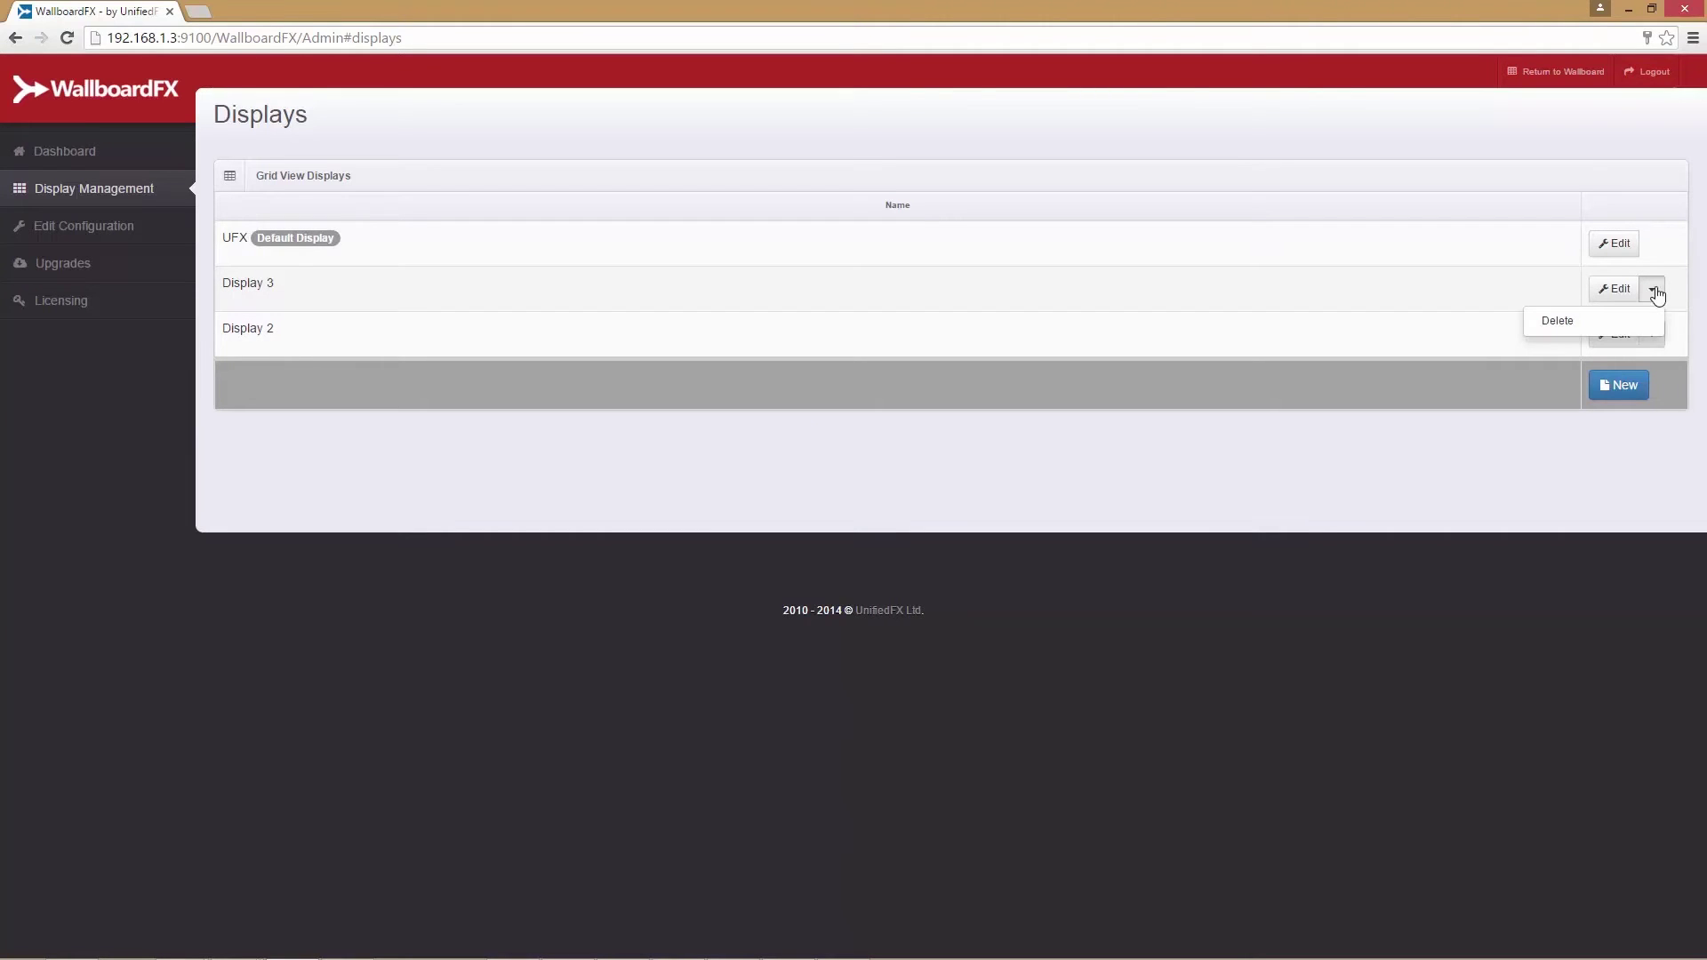
pyautogui.click(1653, 289)
pyautogui.click(1653, 335)
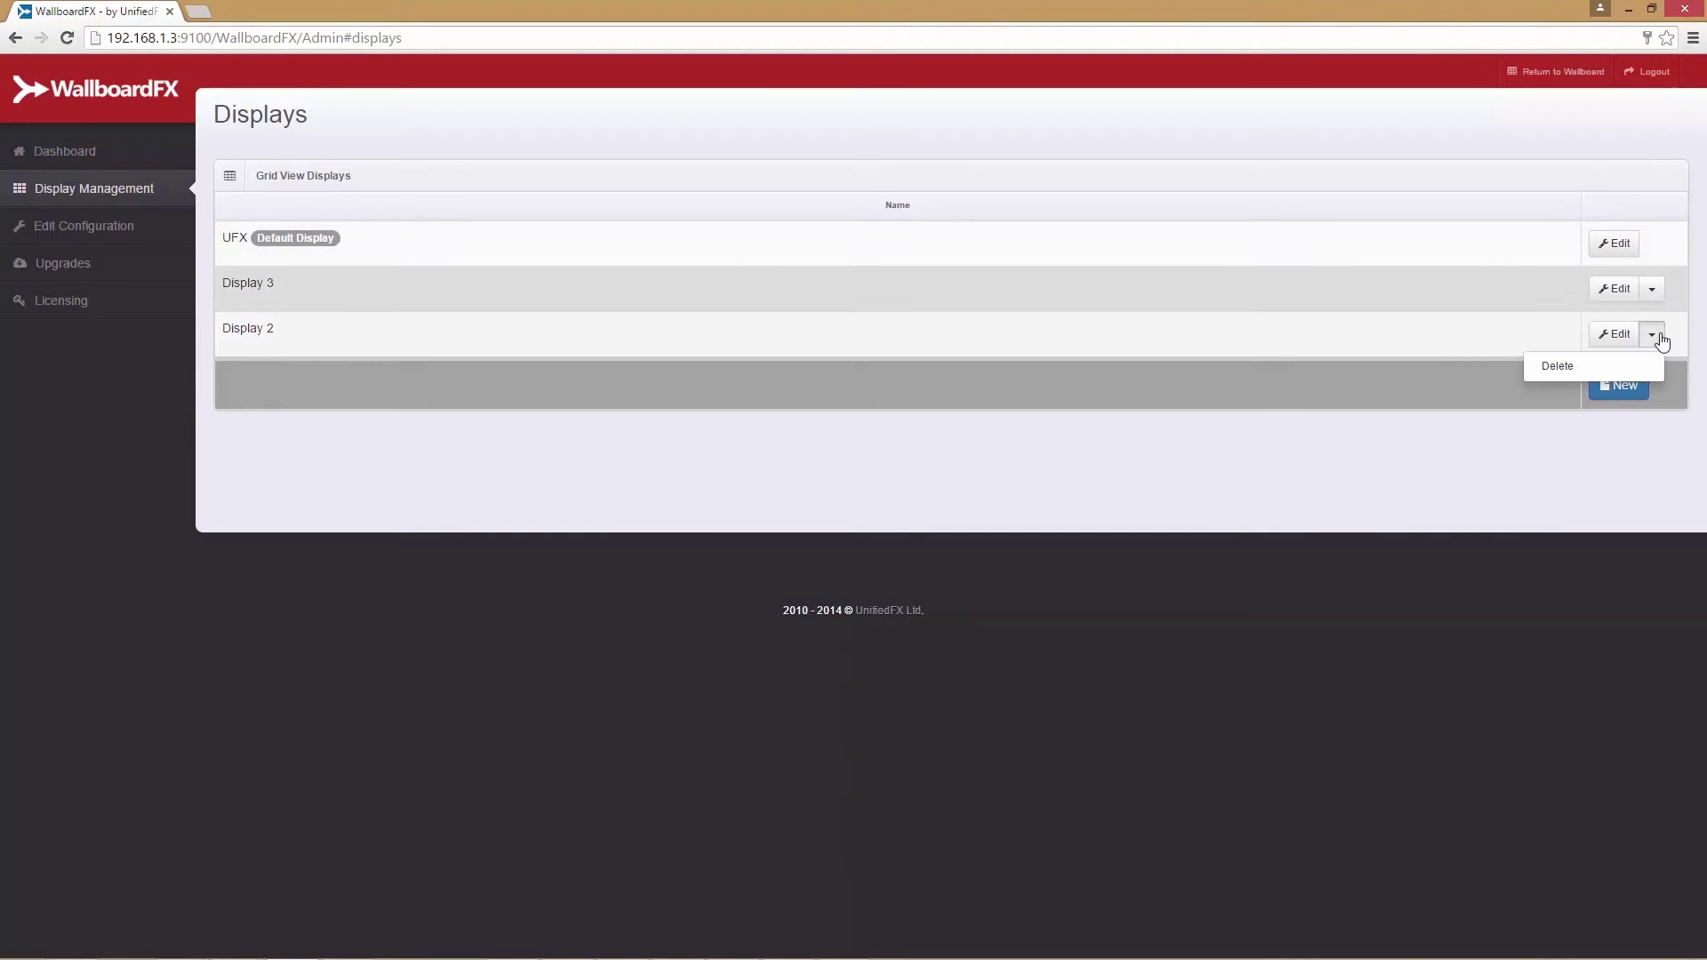
pyautogui.click(1520, 454)
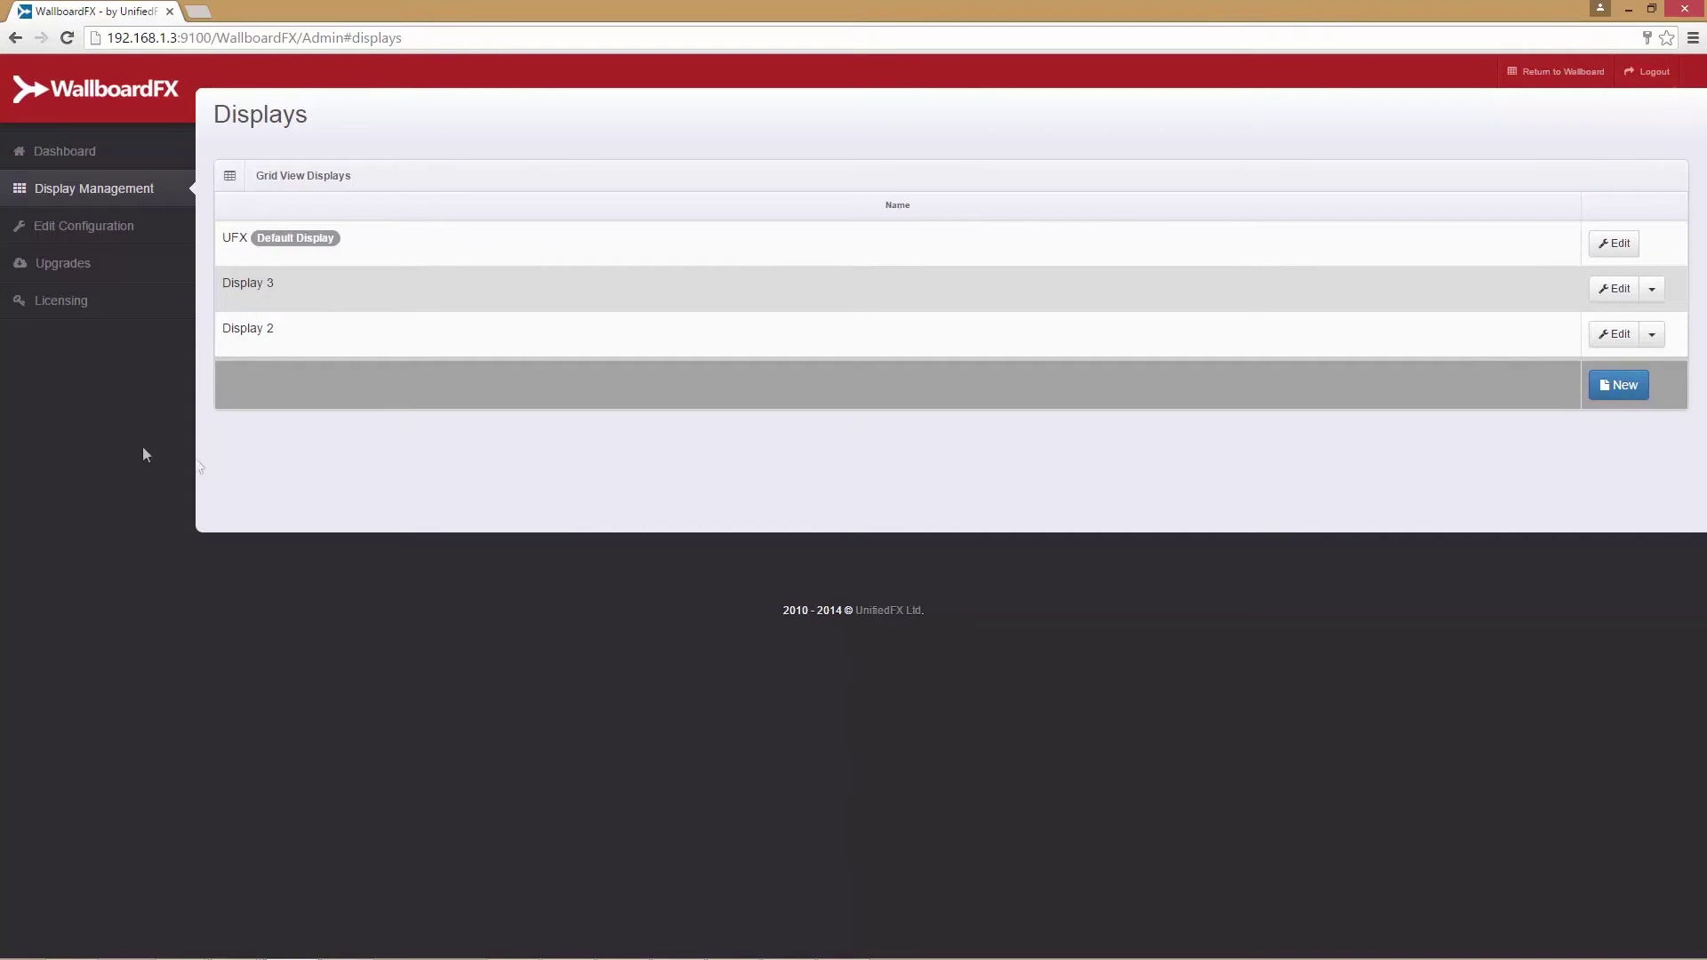
pyautogui.click(65, 229)
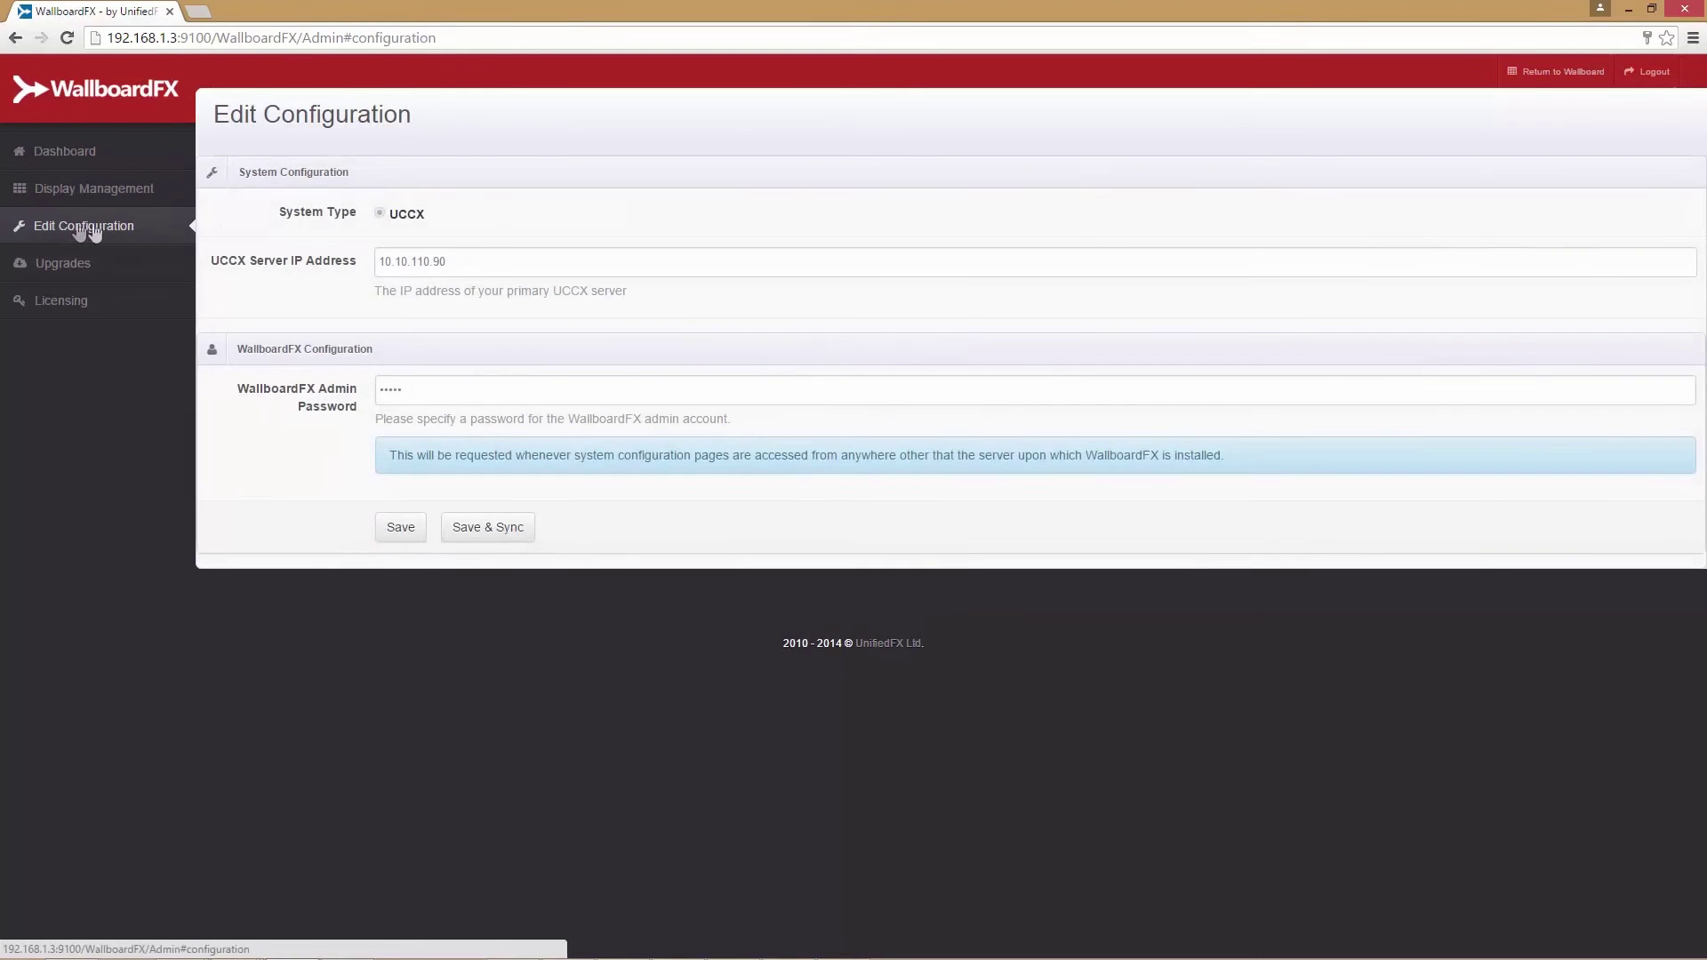
# Step: Review UCCX type, server IP 10.10.110.90 and password hint, then Save & Sync and center the warning
pyautogui.doubleClick(423, 222)
pyautogui.click(332, 238)
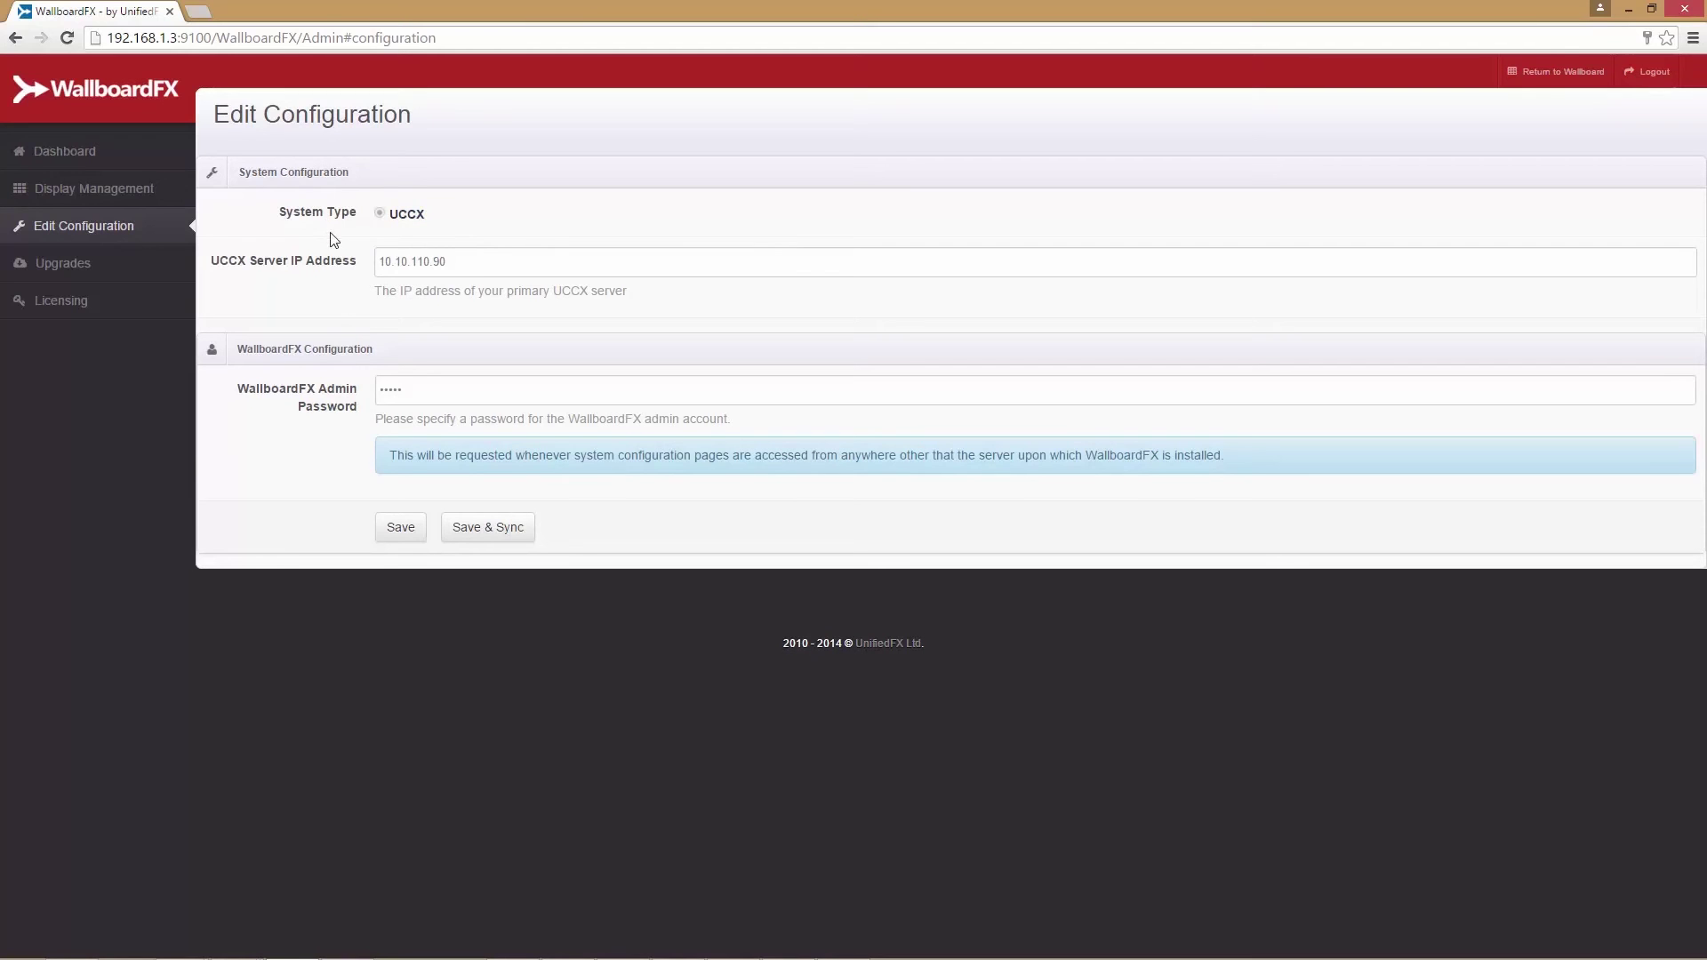
pyautogui.click(459, 262)
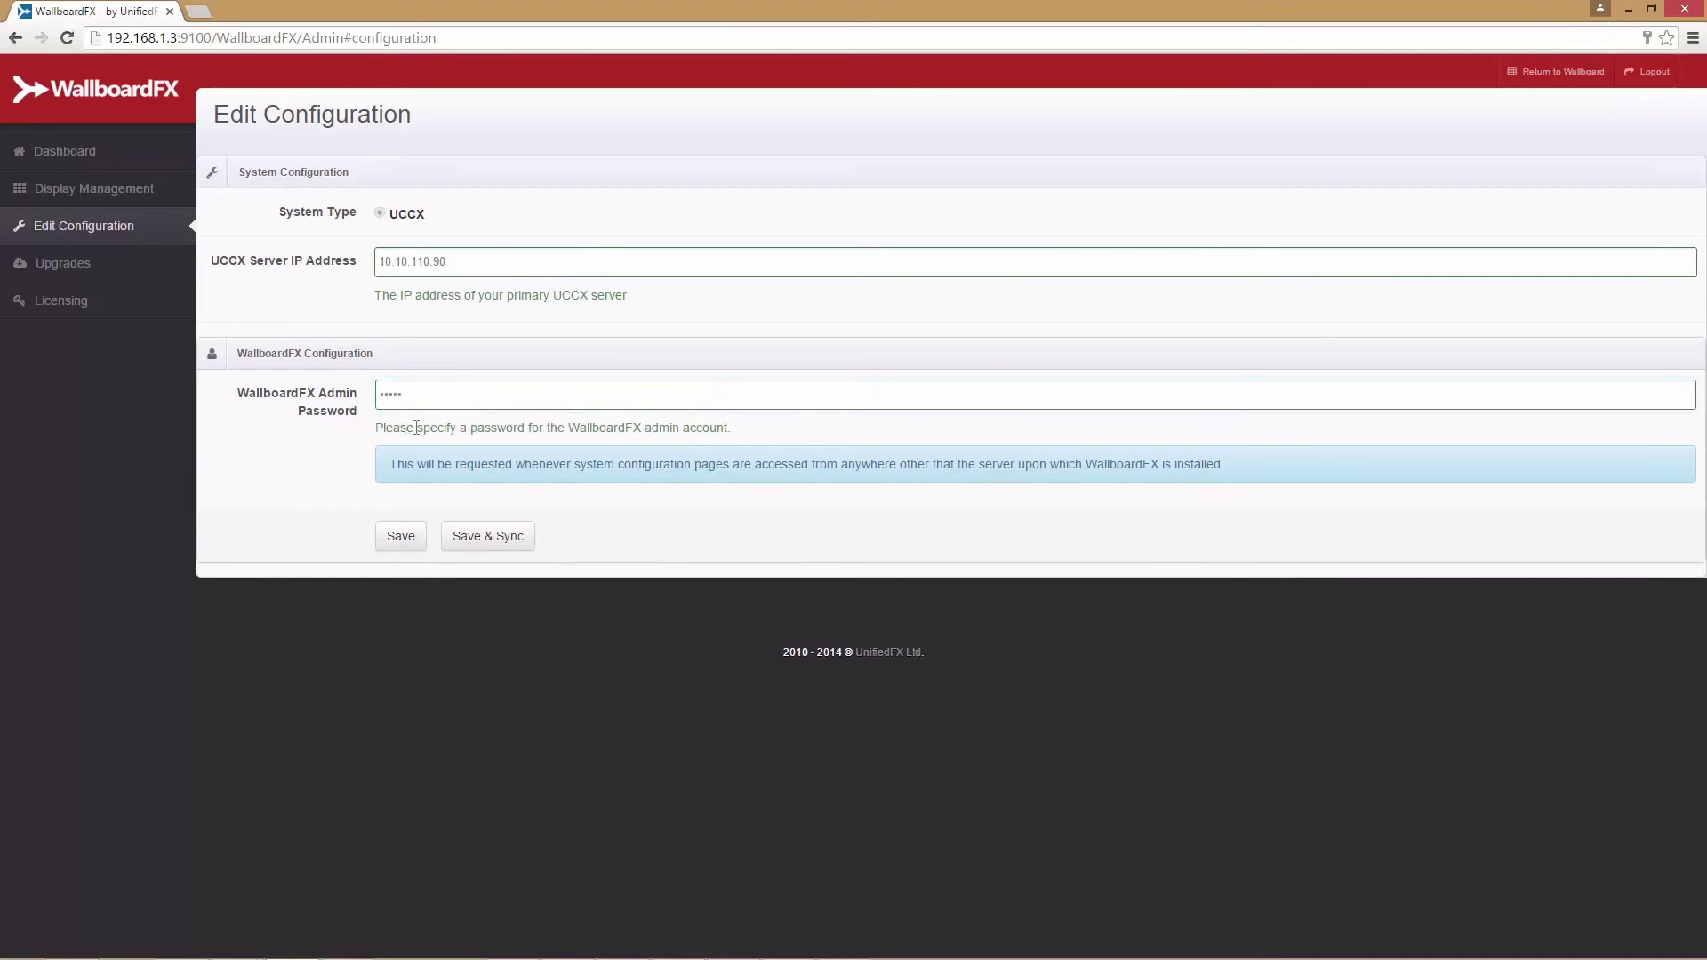
pyautogui.moveTo(744, 433); pyautogui.dragTo(466, 439)
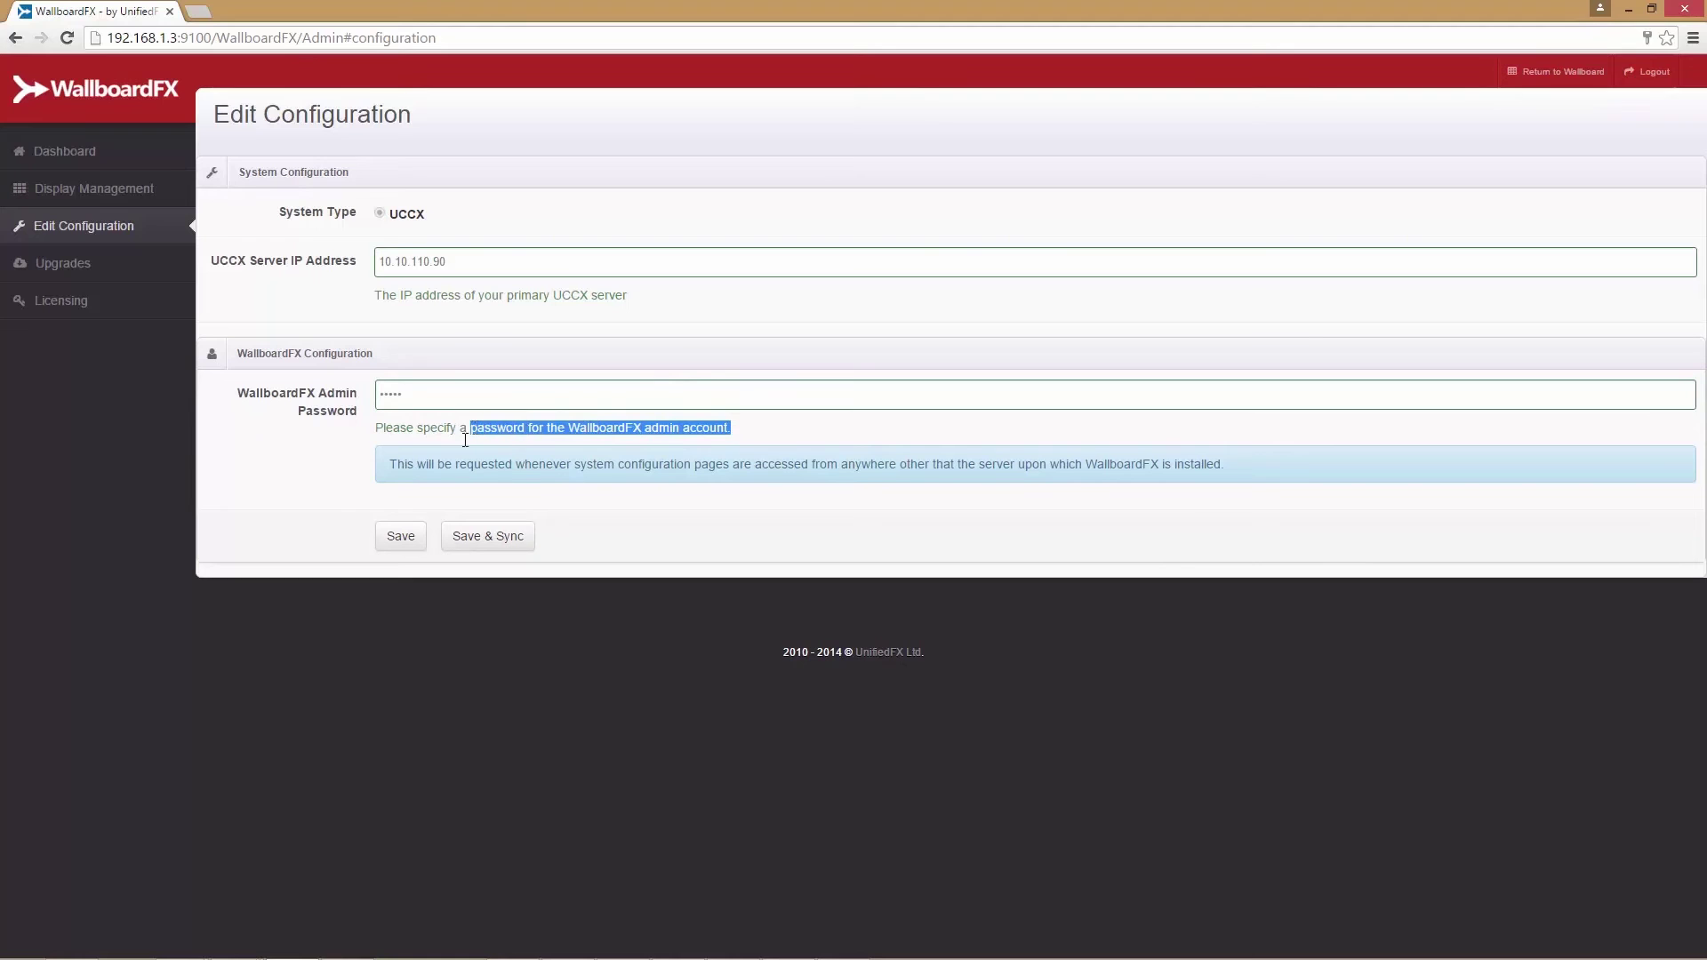
pyautogui.click(267, 473)
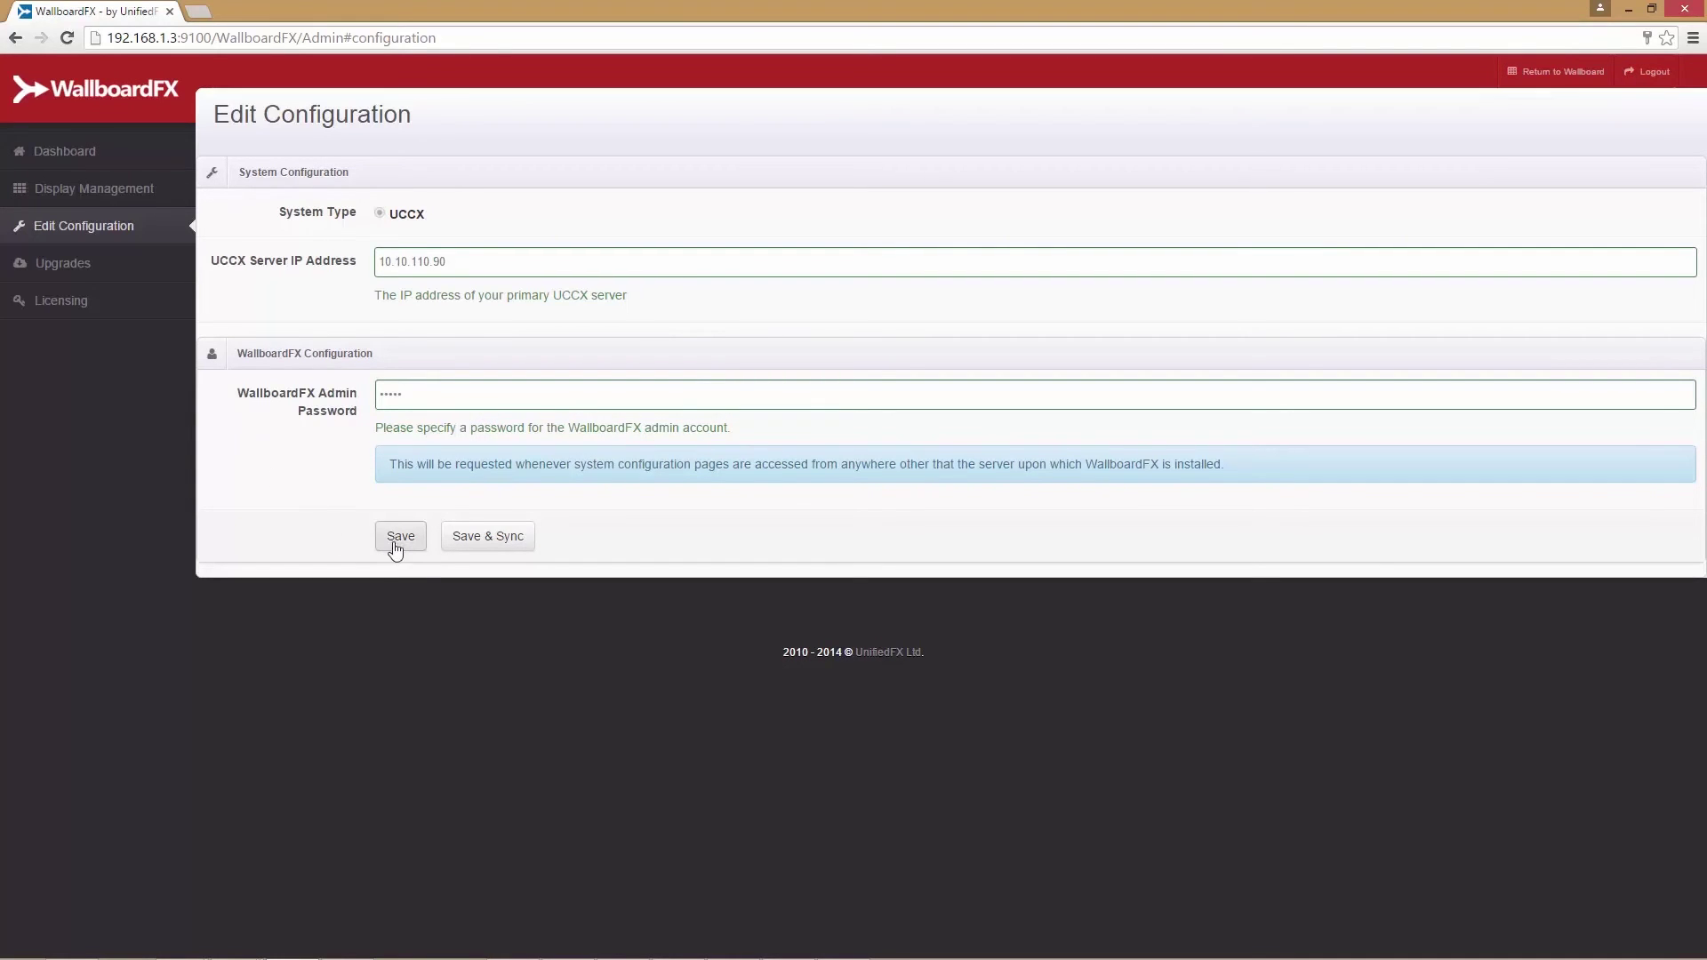
pyautogui.click(491, 544)
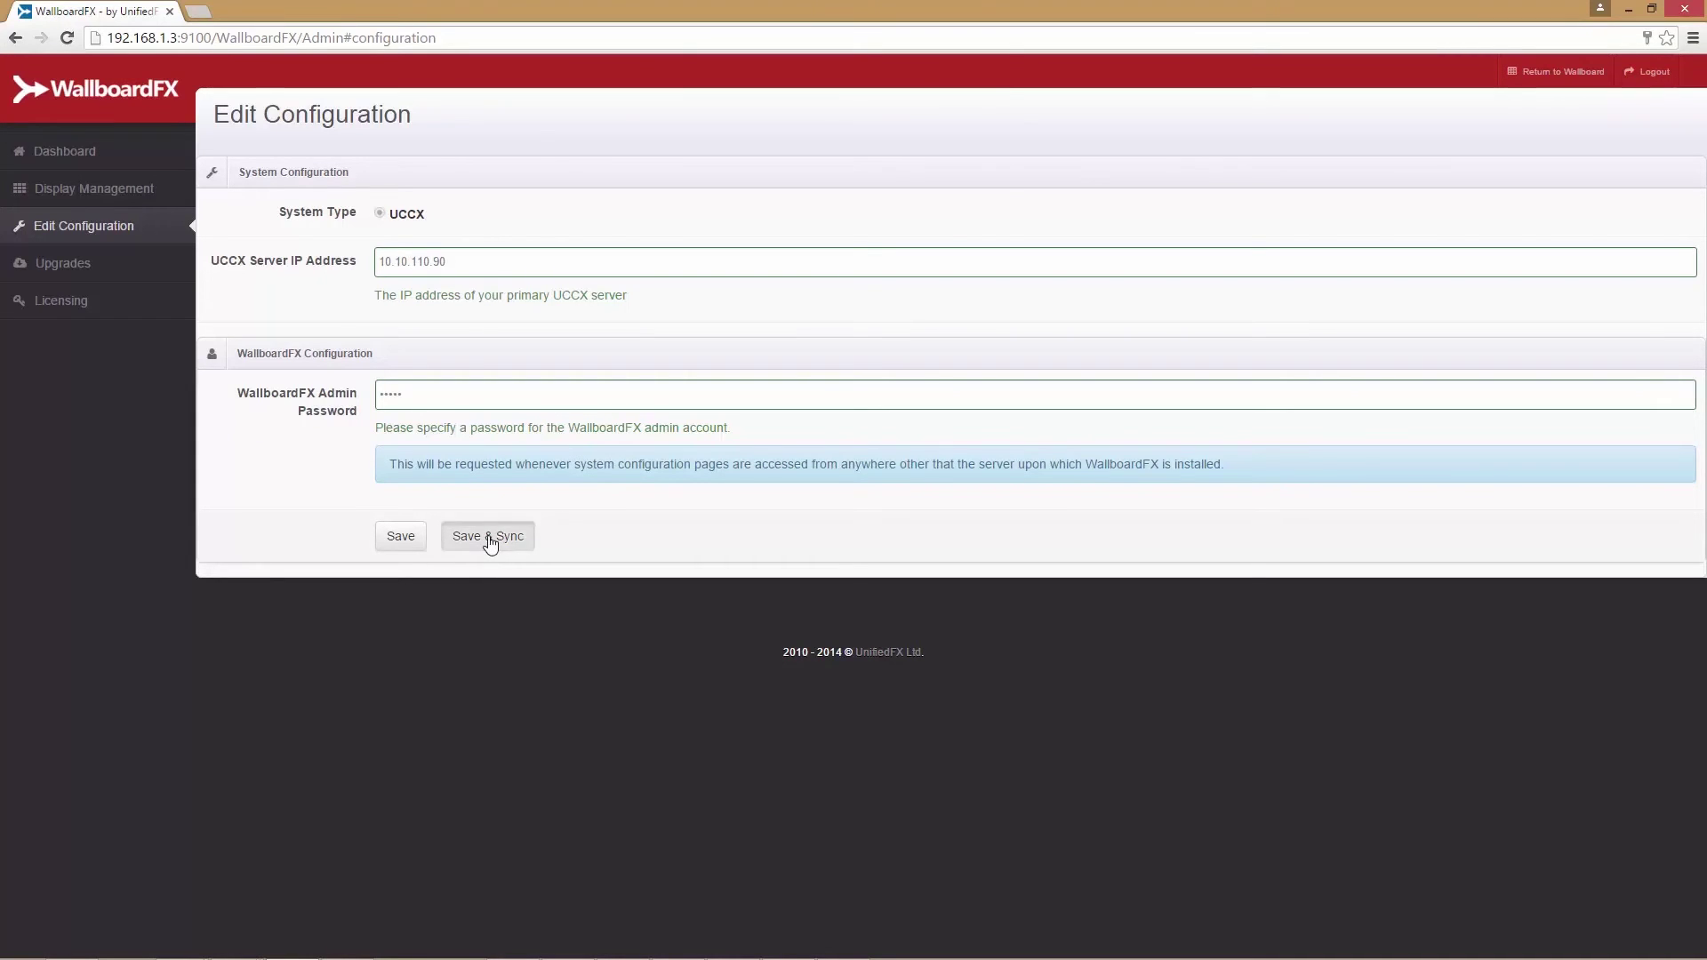
pyautogui.moveTo(795, 70); pyautogui.dragTo(654, 252)
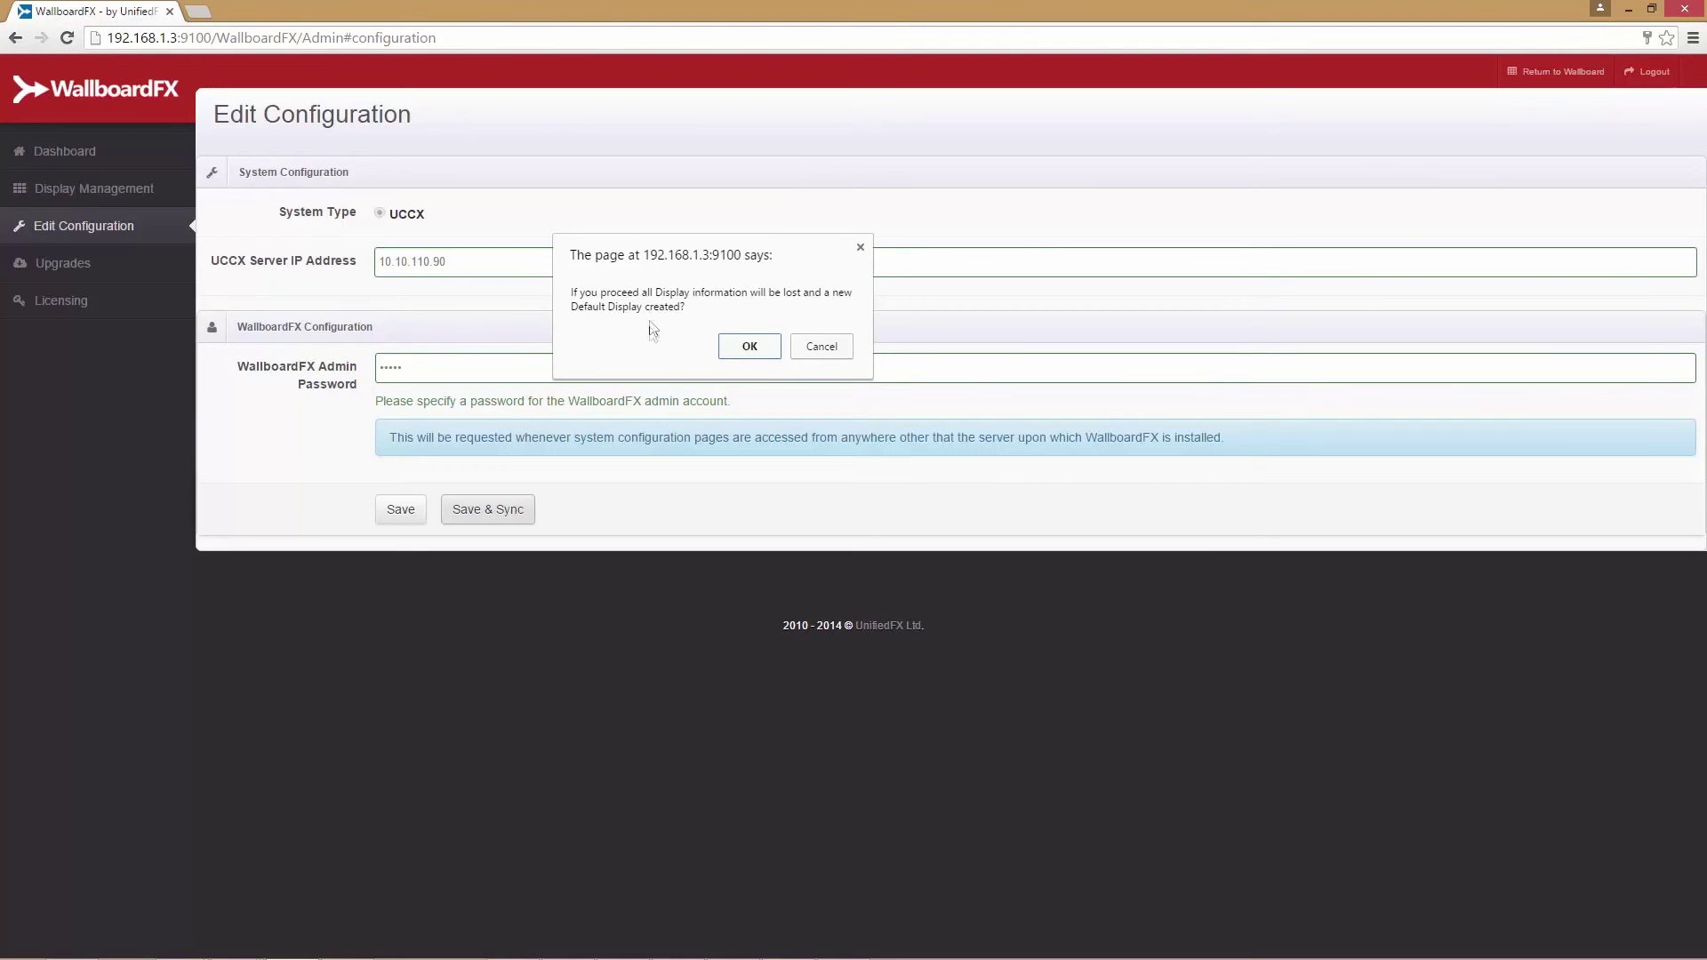
# Step: Cancel the sync so the displays are kept, then go to the Software Upgrades page
pyautogui.click(820, 351)
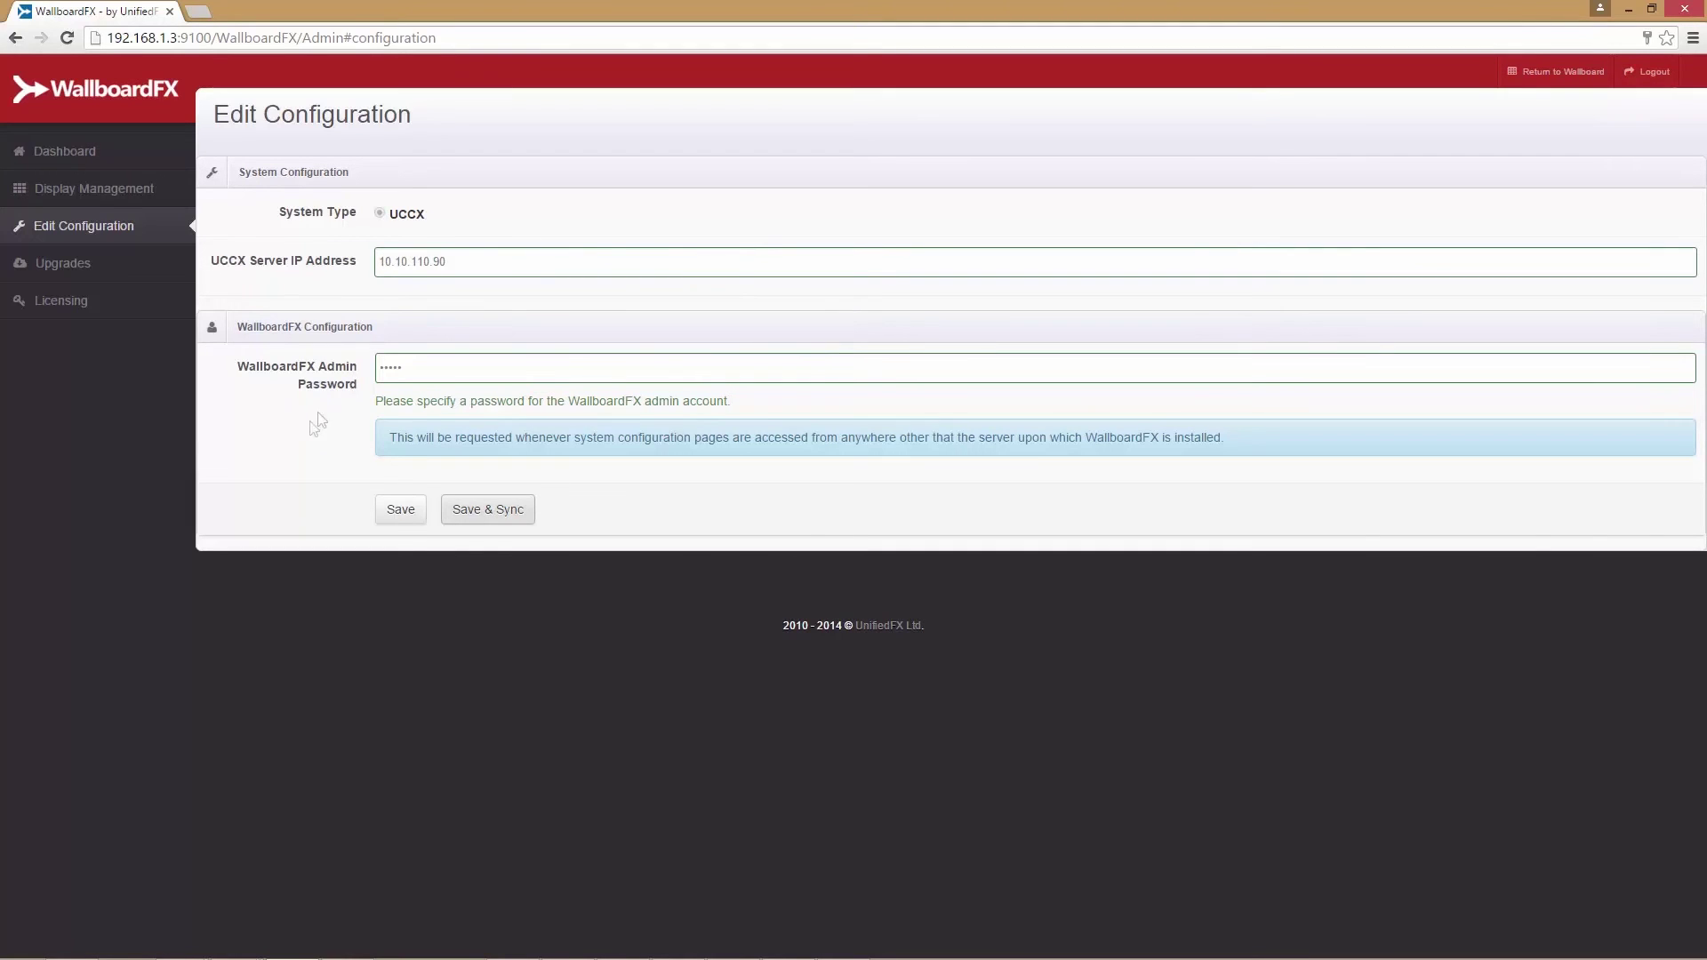
pyautogui.click(80, 264)
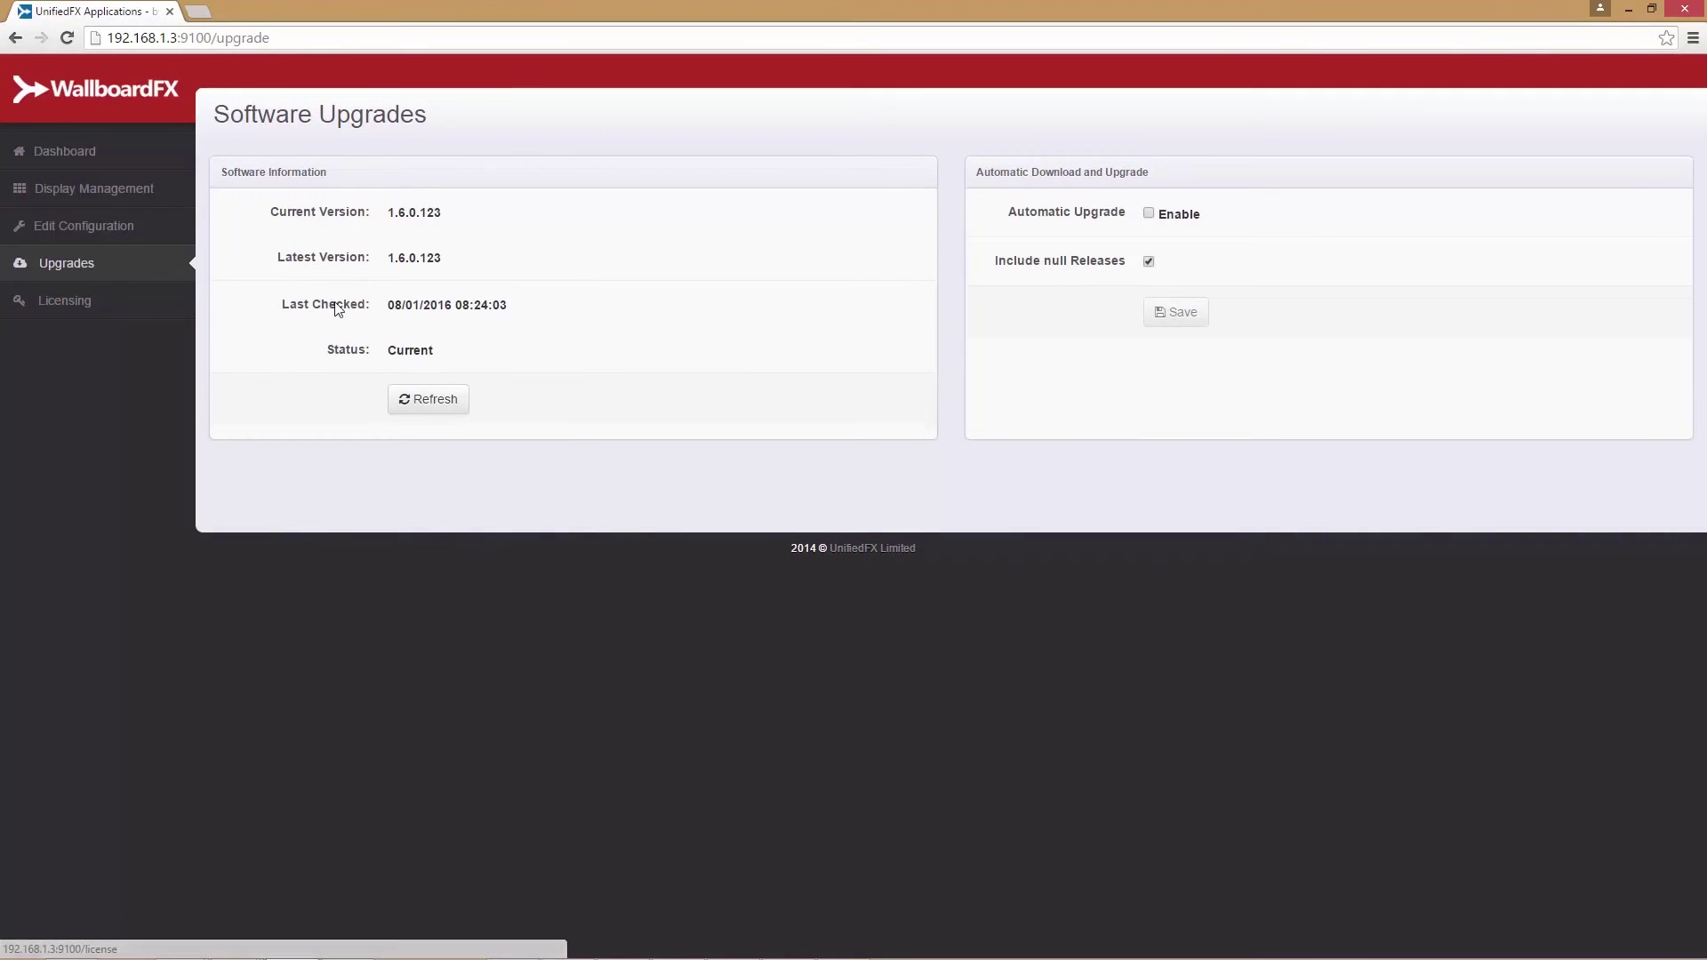
# Step: Review version 1.6.0.123 with status Current and refresh the check to 14/01/2016 09:51:21
pyautogui.moveTo(458, 226); pyautogui.dragTo(497, 309)
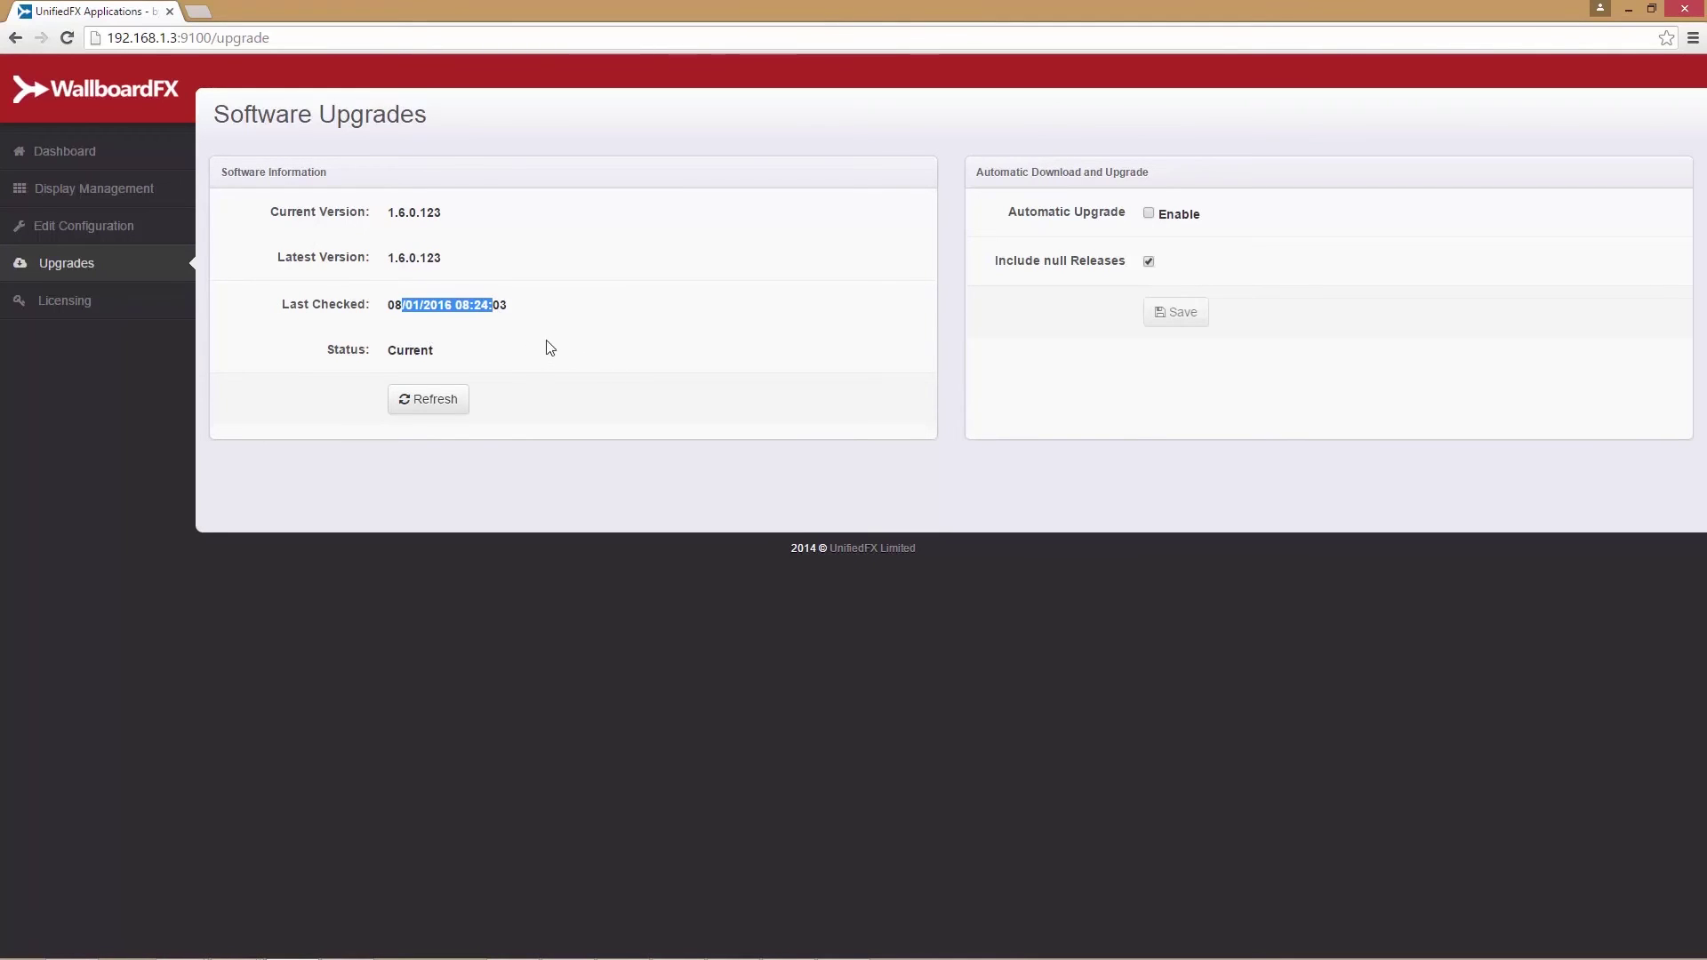
pyautogui.moveTo(549, 347); pyautogui.dragTo(389, 351)
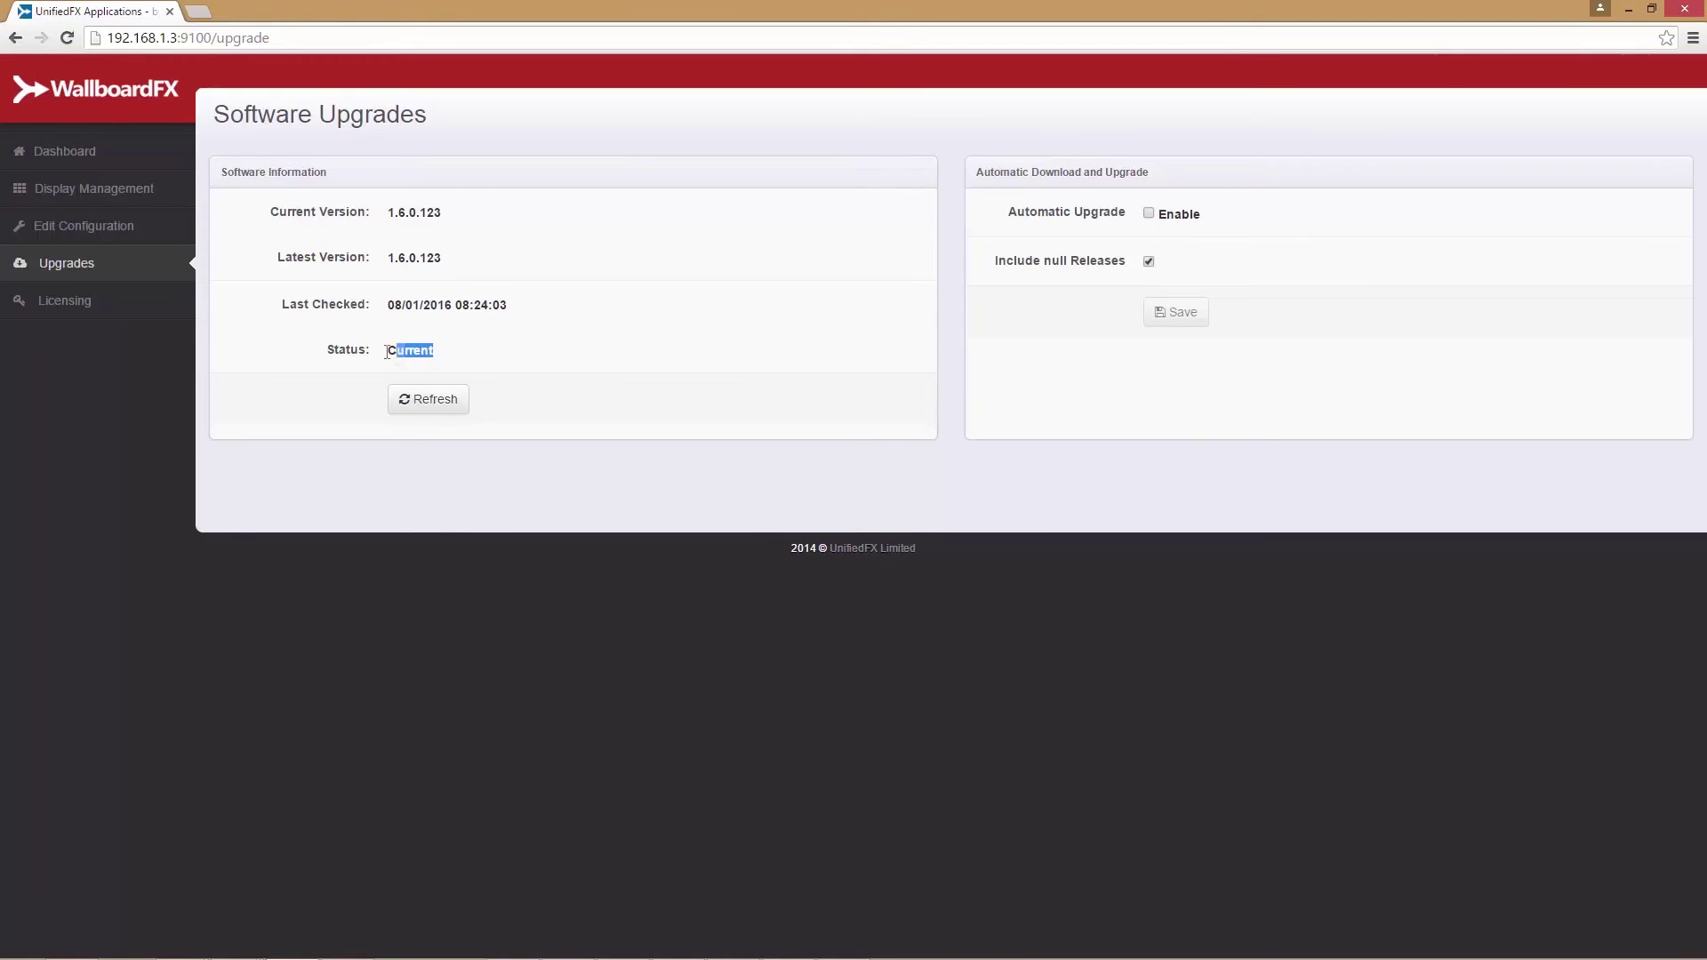
pyautogui.click(495, 358)
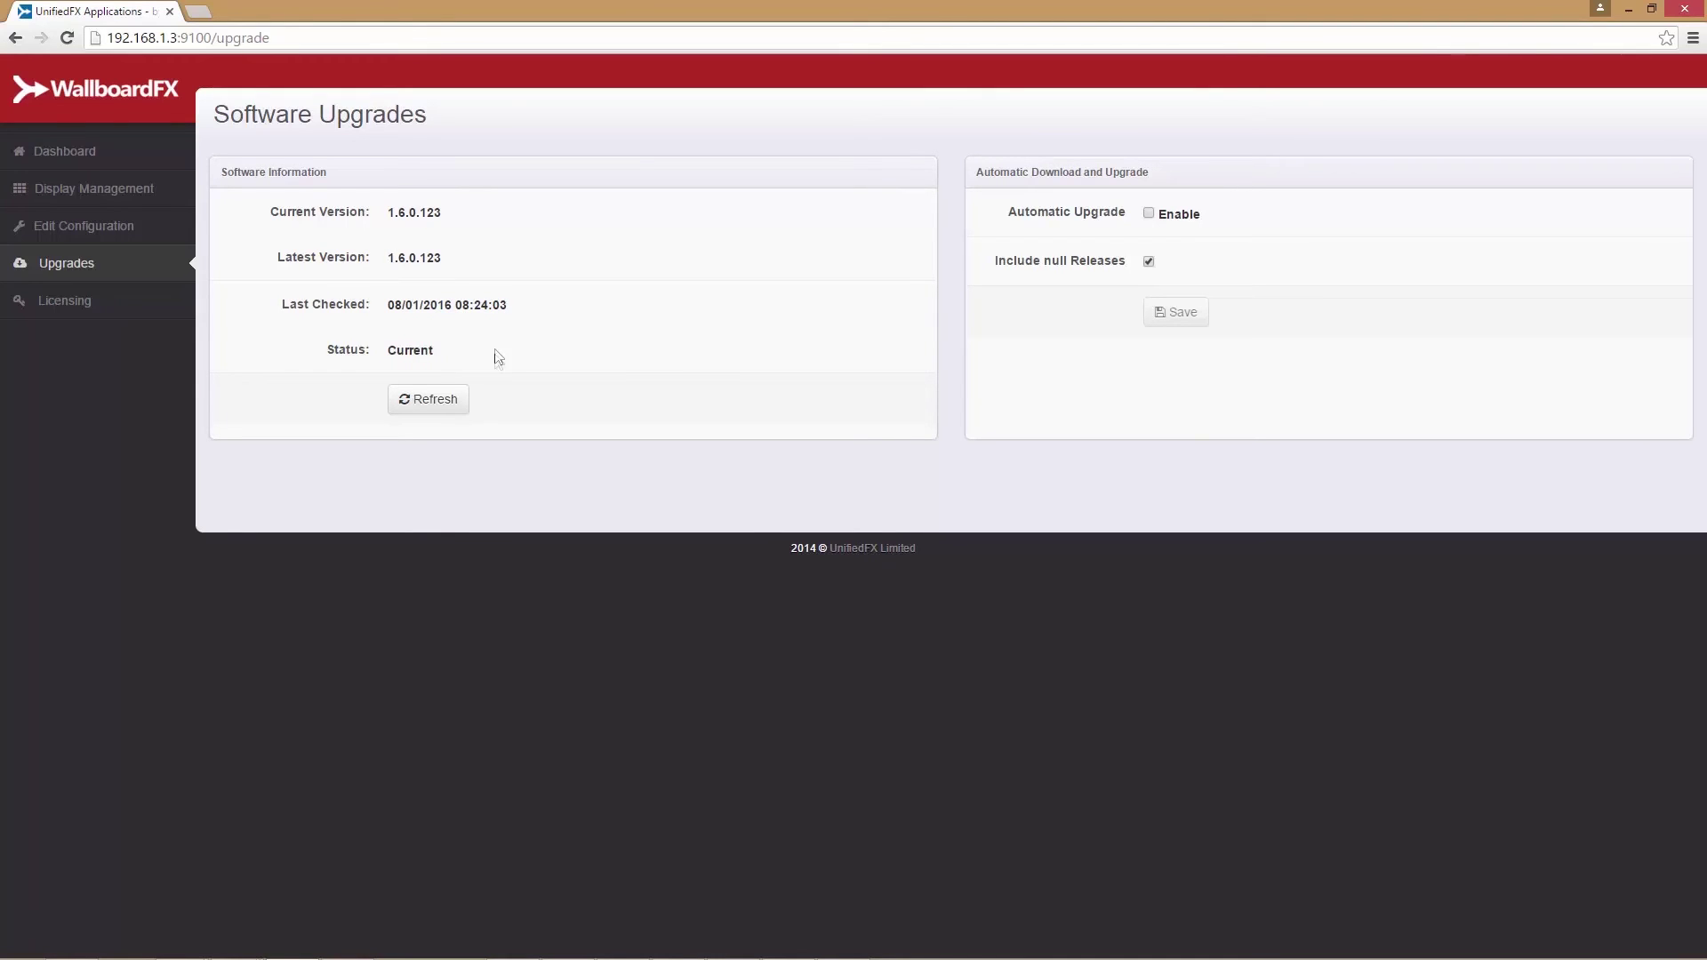
pyautogui.click(432, 409)
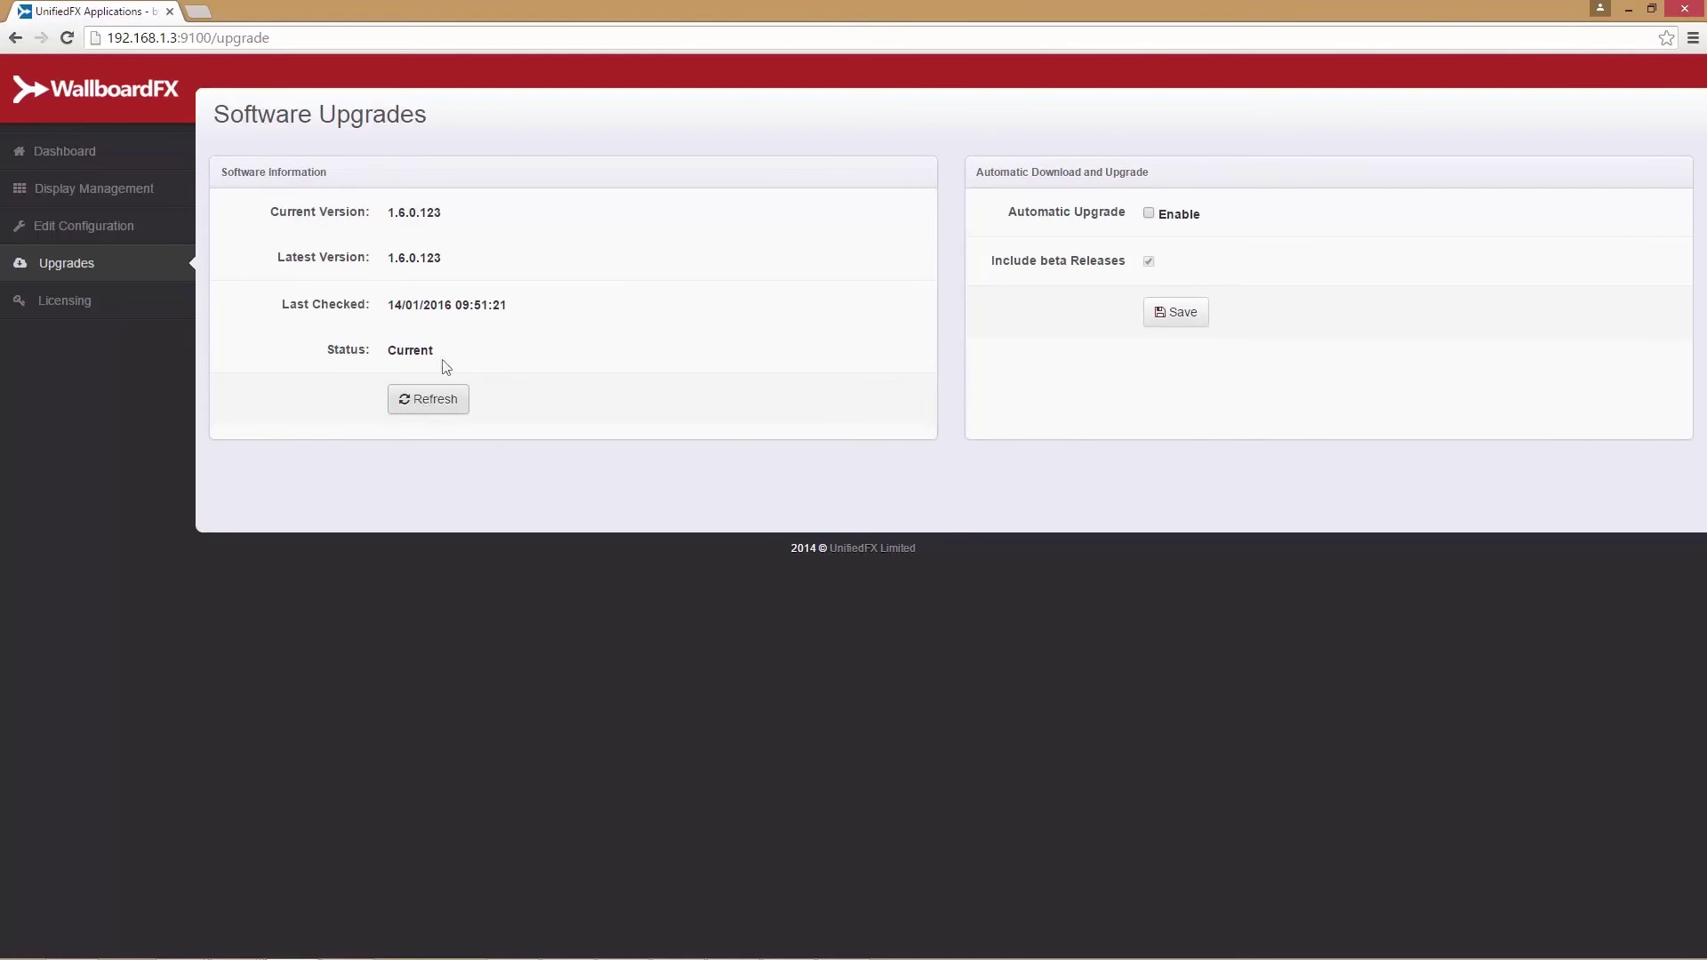
pyautogui.doubleClick(417, 352)
pyautogui.moveTo(1128, 214); pyautogui.dragTo(1139, 173)
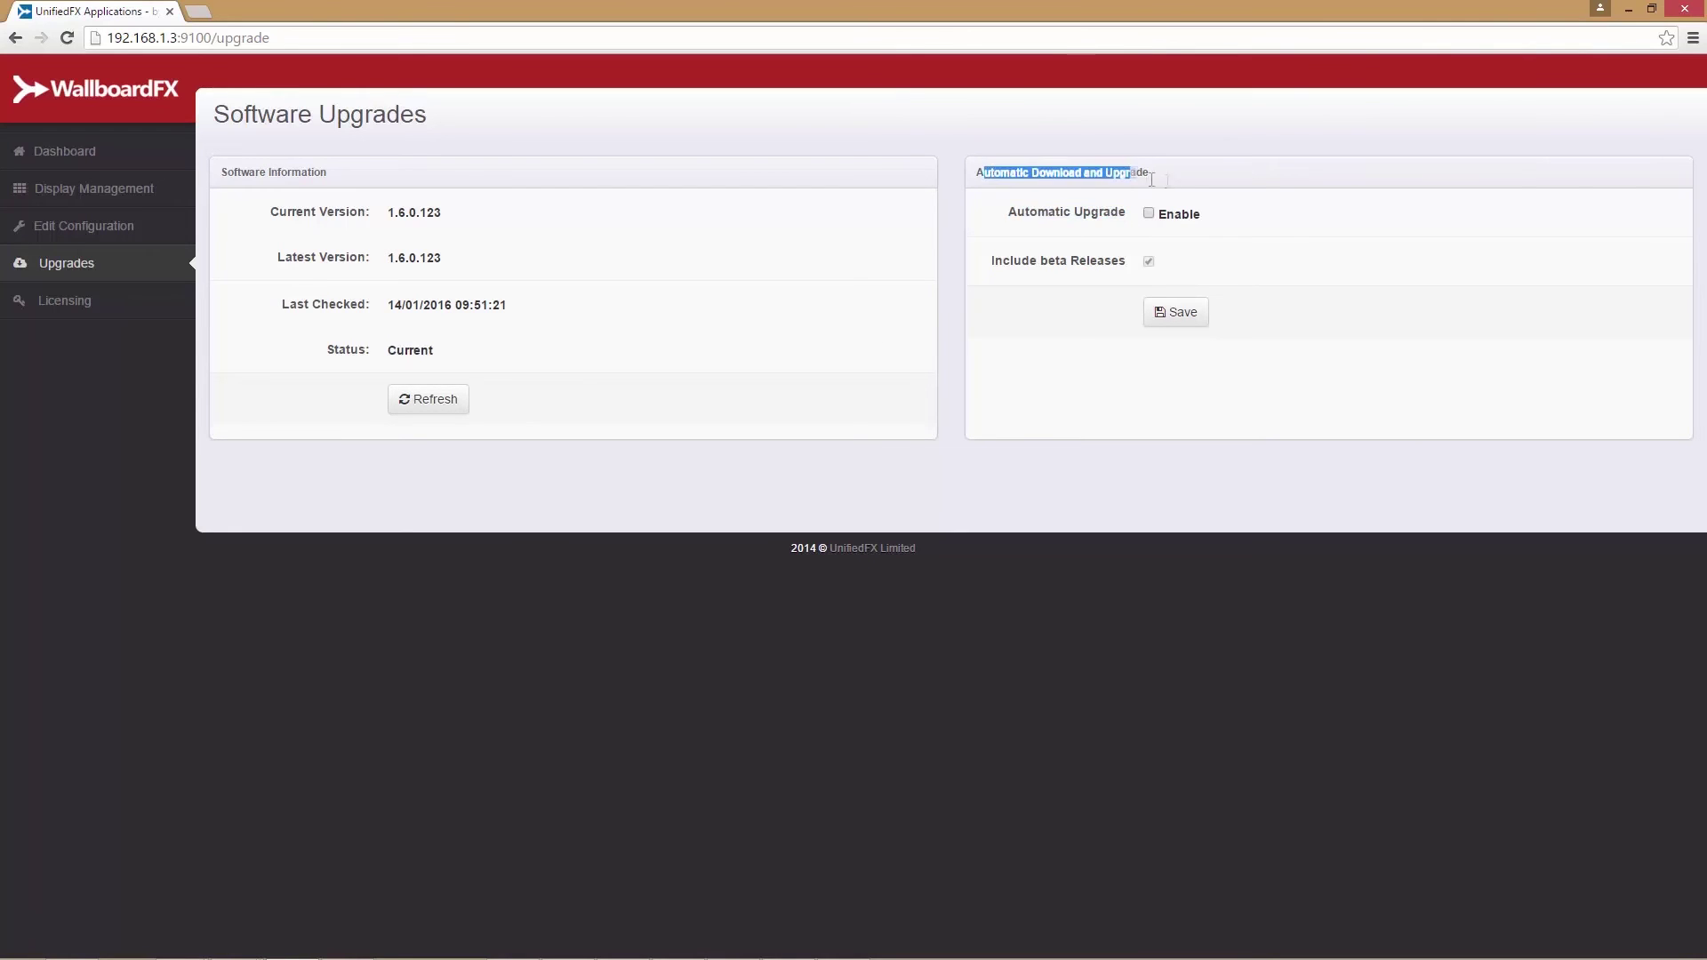
# Step: Enable Automatic Upgrade in the automatic download section
pyautogui.click(1168, 178)
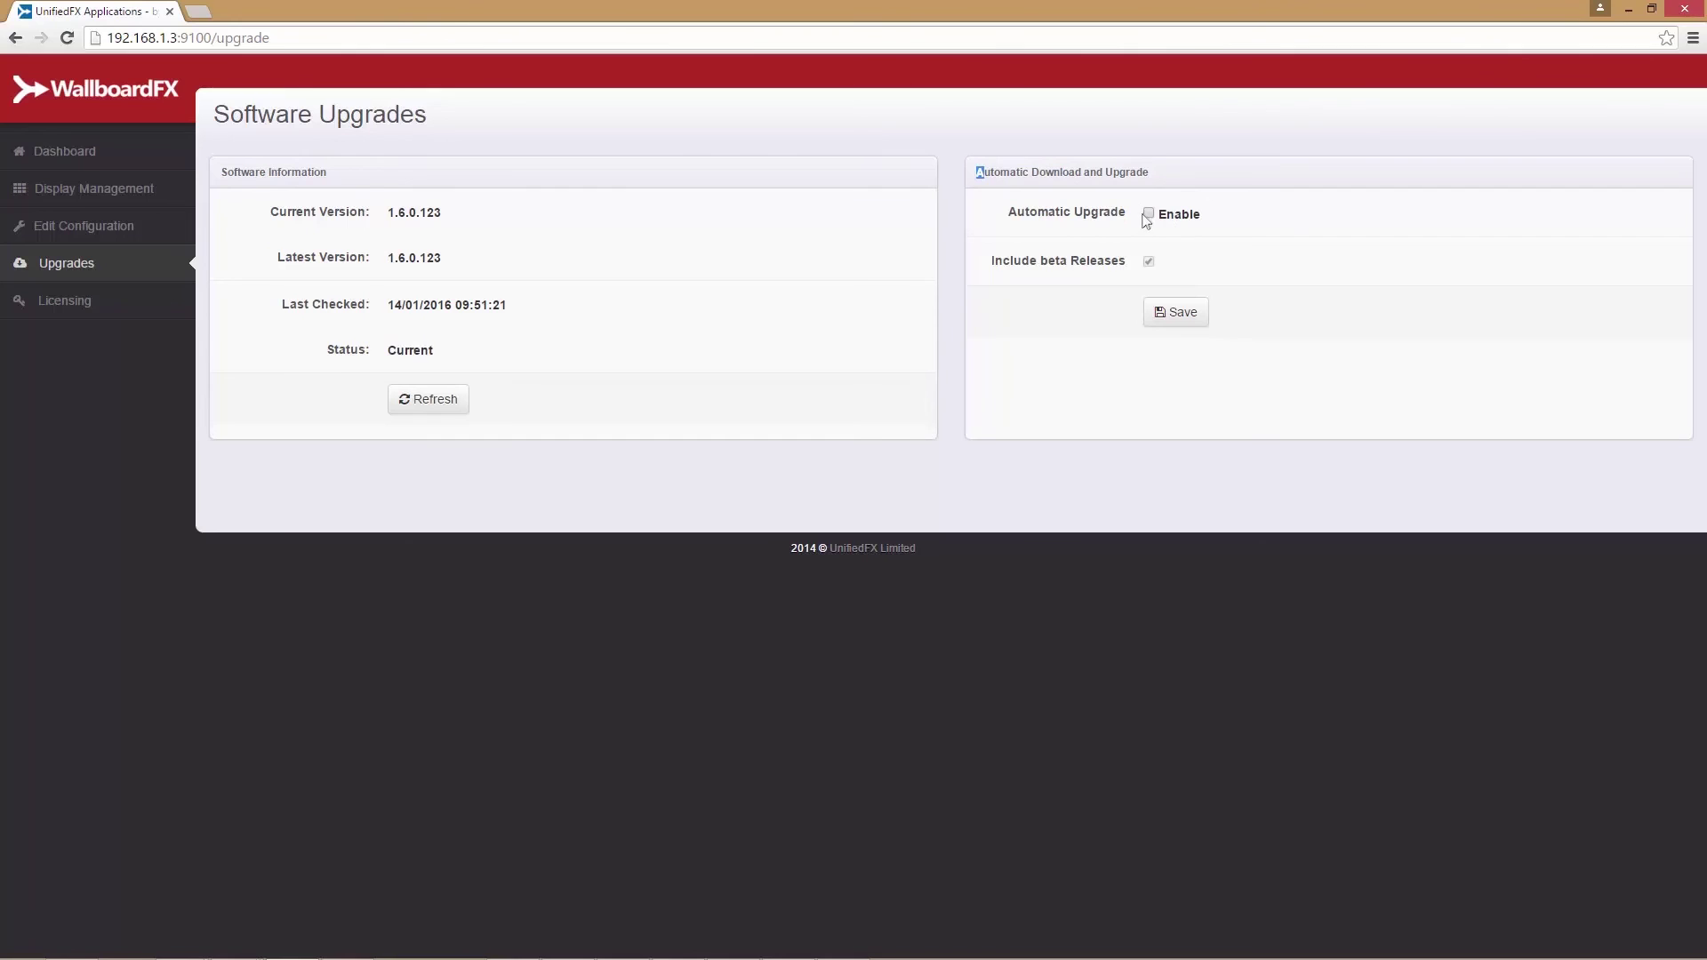
pyautogui.click(1149, 214)
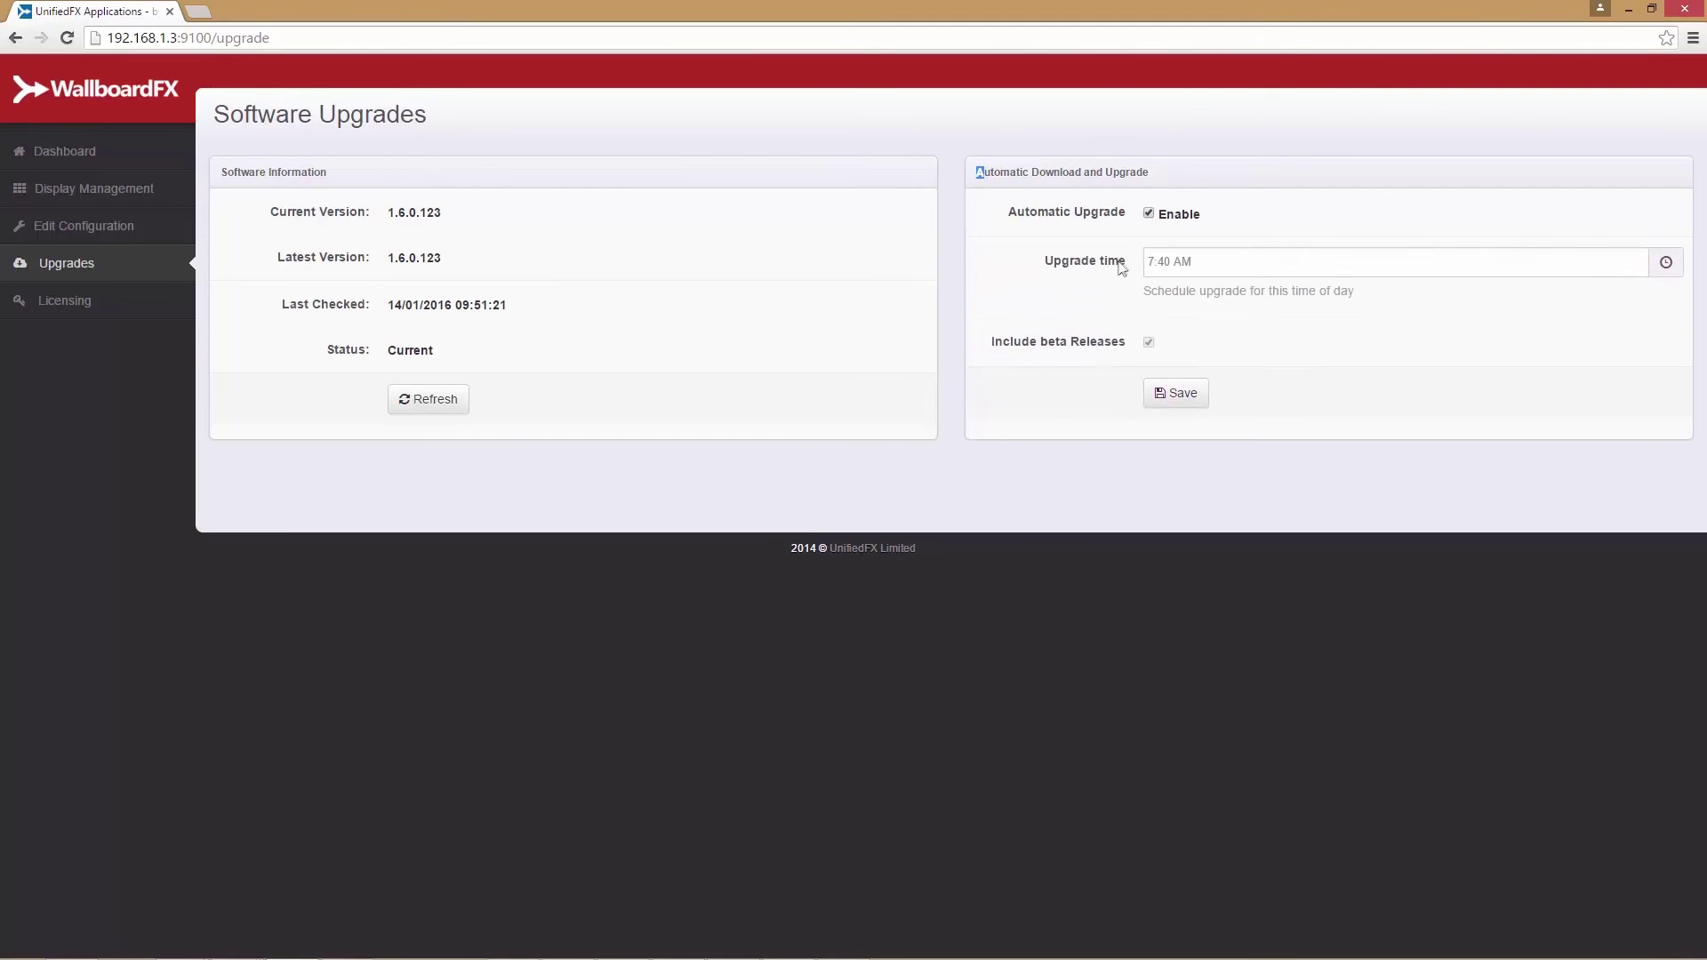
pyautogui.moveTo(1131, 263); pyautogui.dragTo(1356, 296)
pyautogui.click(1355, 296)
# Step: Set the scheduled upgrade time to 11:40 PM with the clock picker
pyautogui.click(1666, 263)
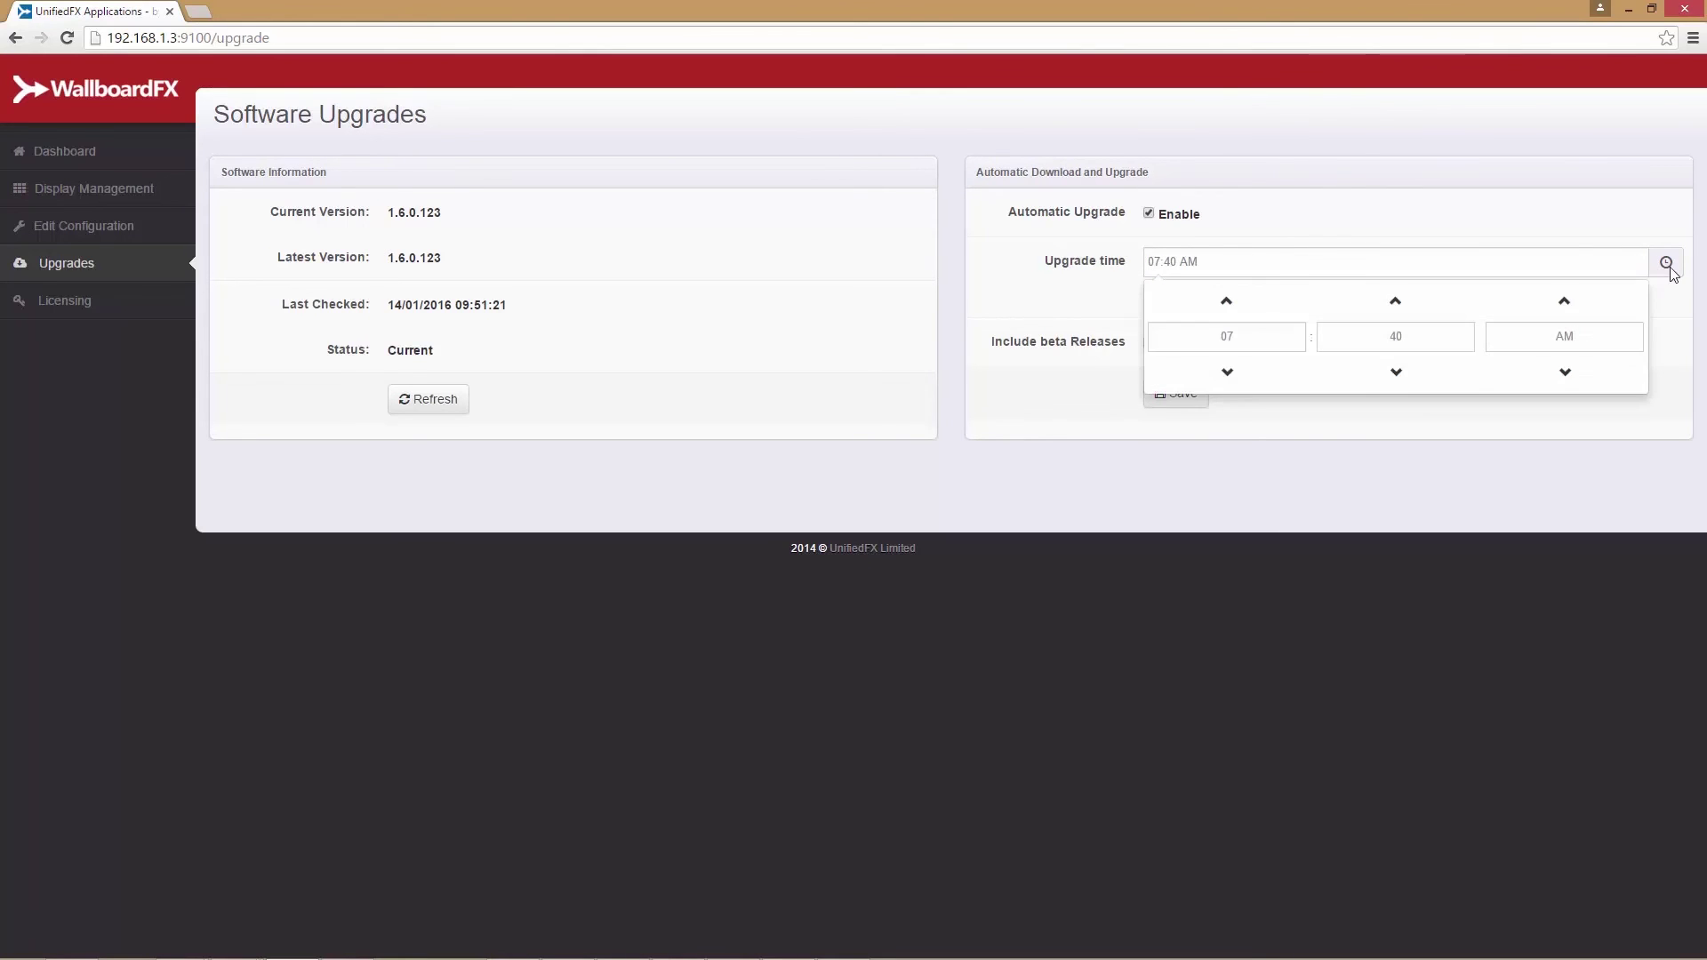
pyautogui.click(1233, 302)
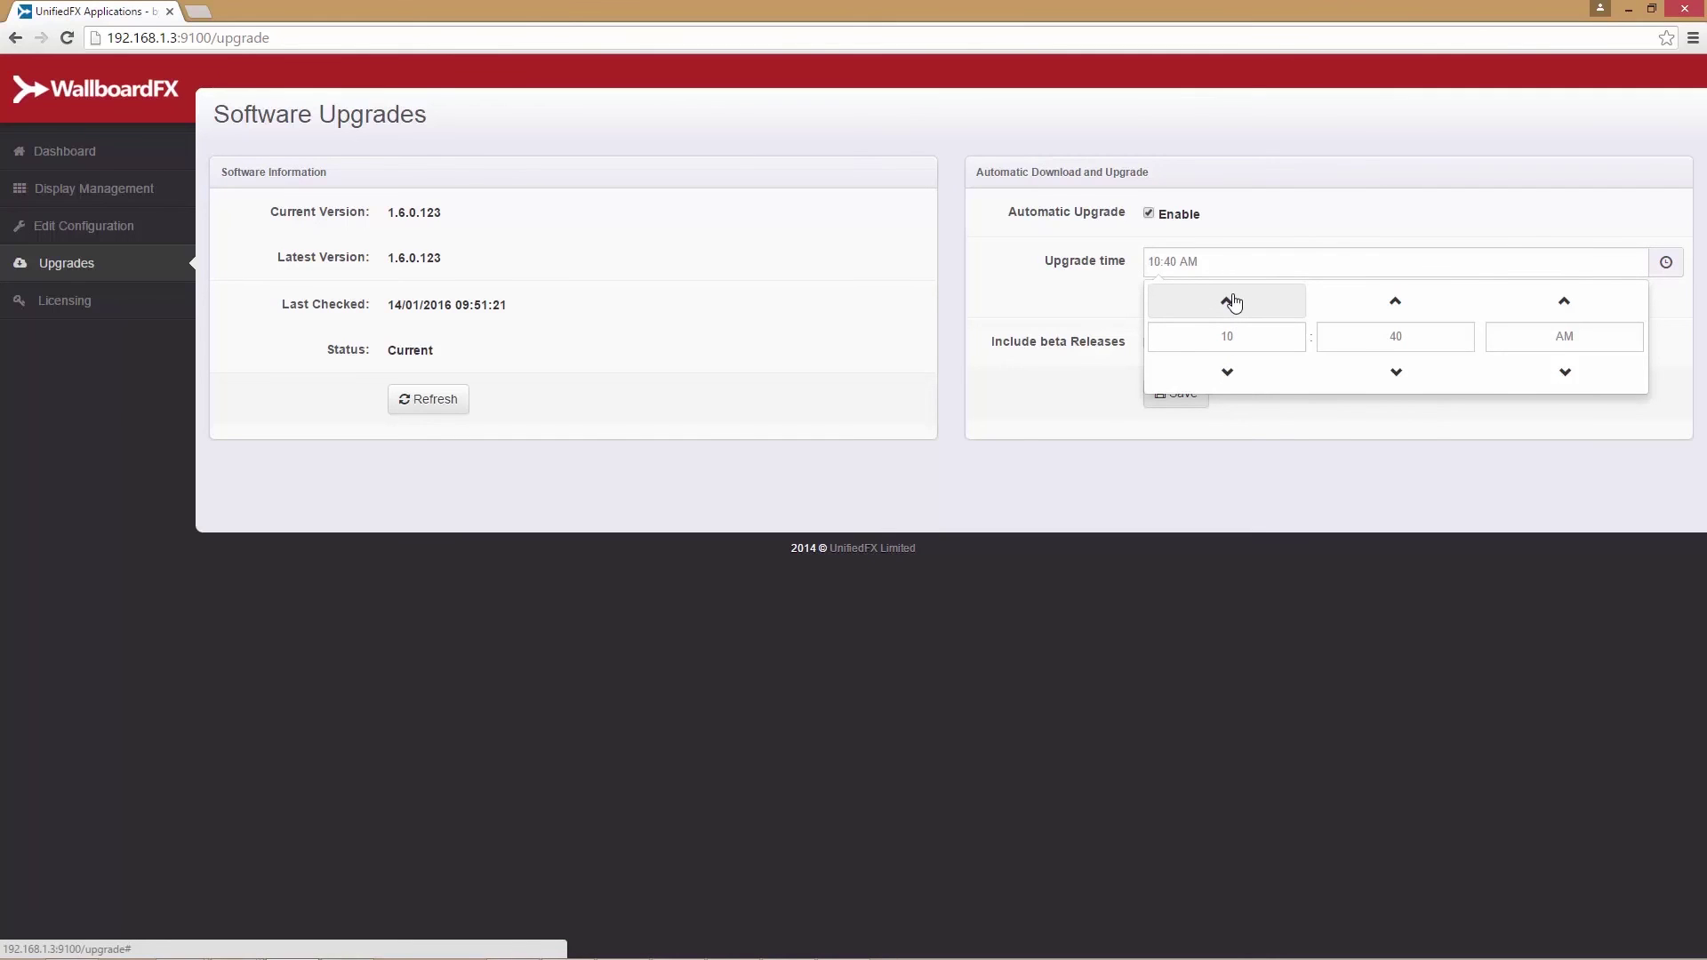
pyautogui.click(1232, 302)
pyautogui.click(1233, 303)
pyautogui.click(1227, 372)
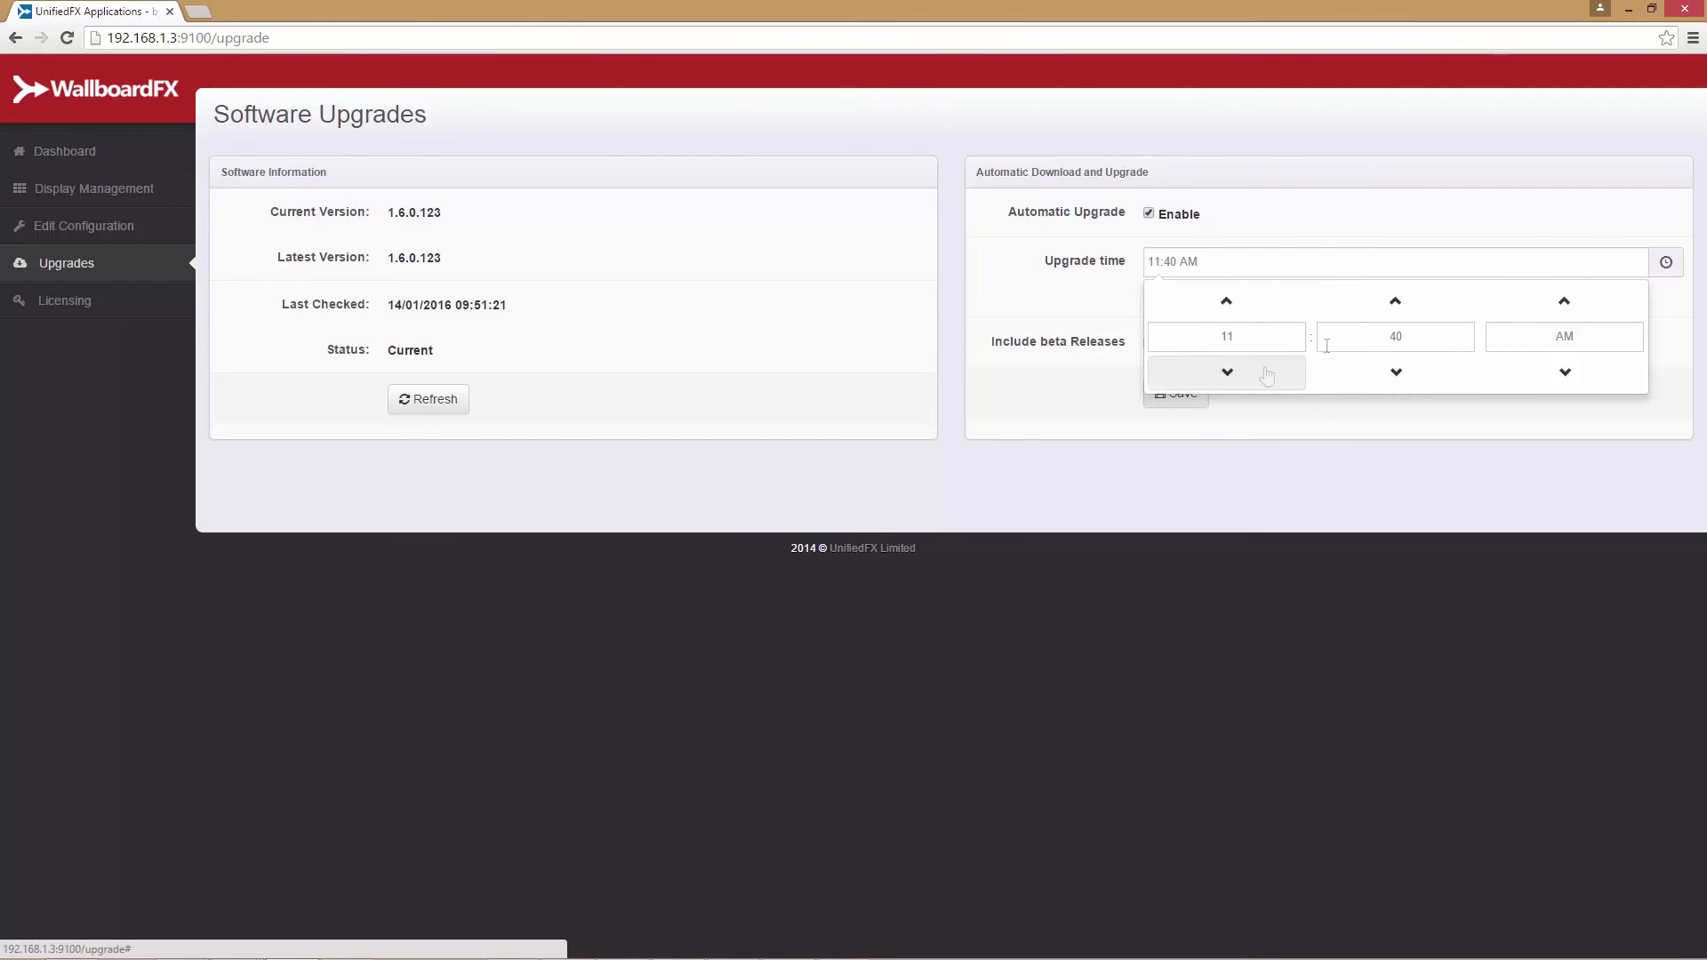
pyautogui.click(1587, 292)
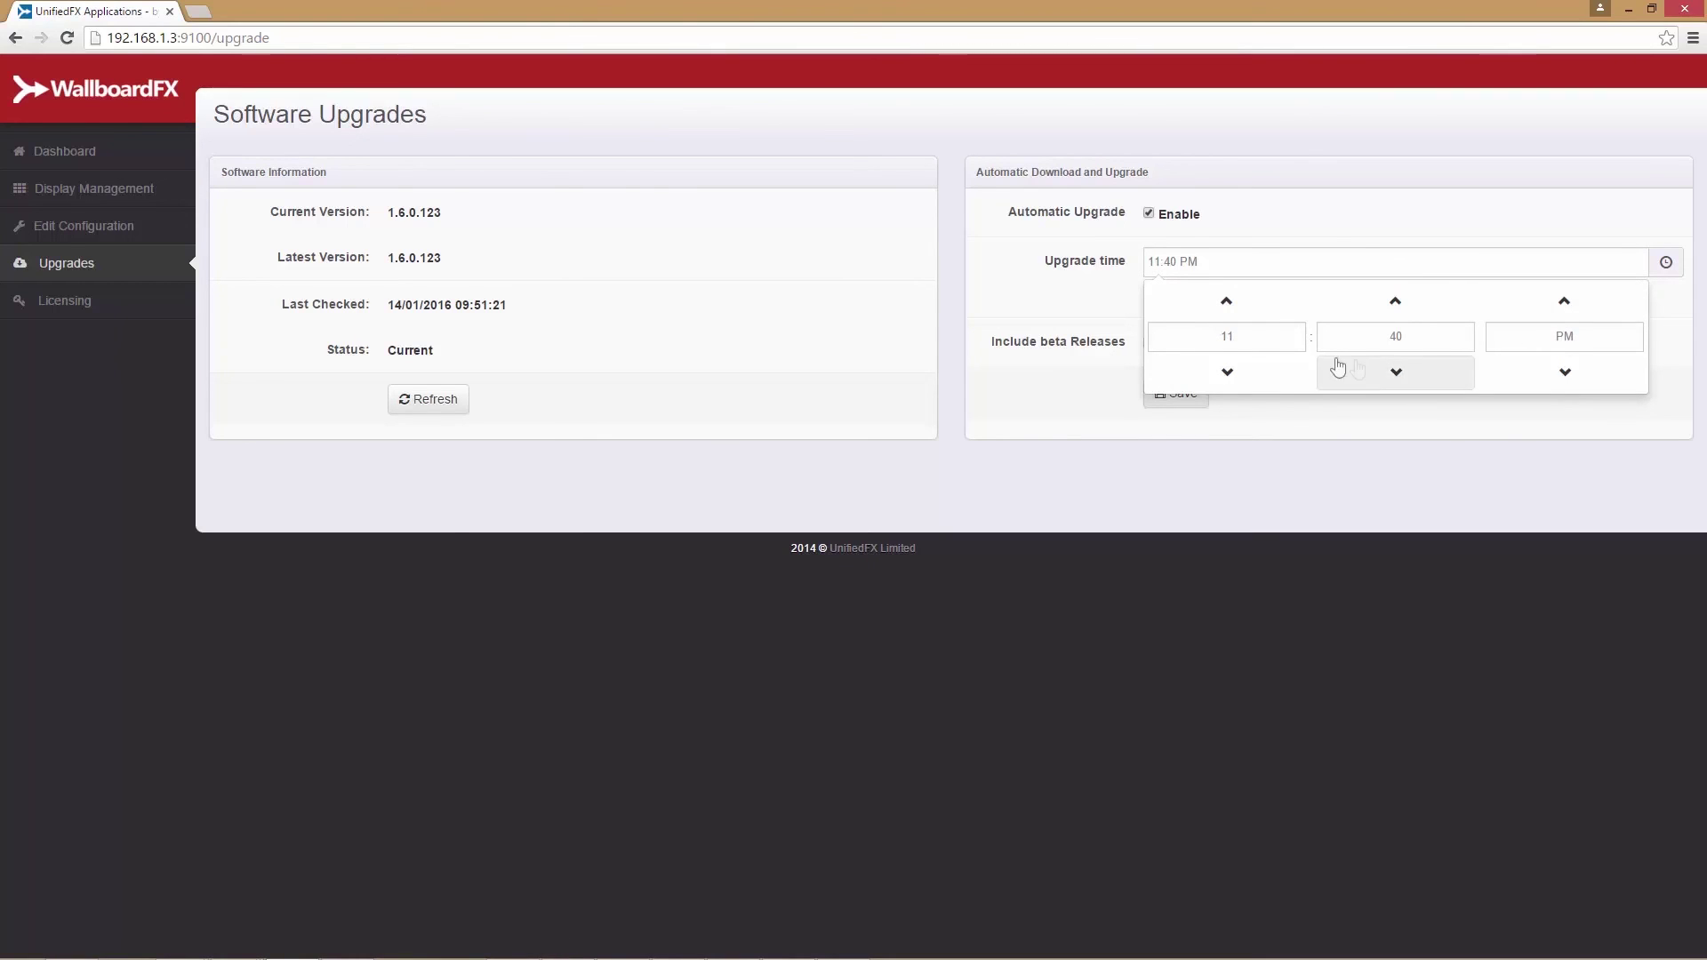
pyautogui.click(1503, 439)
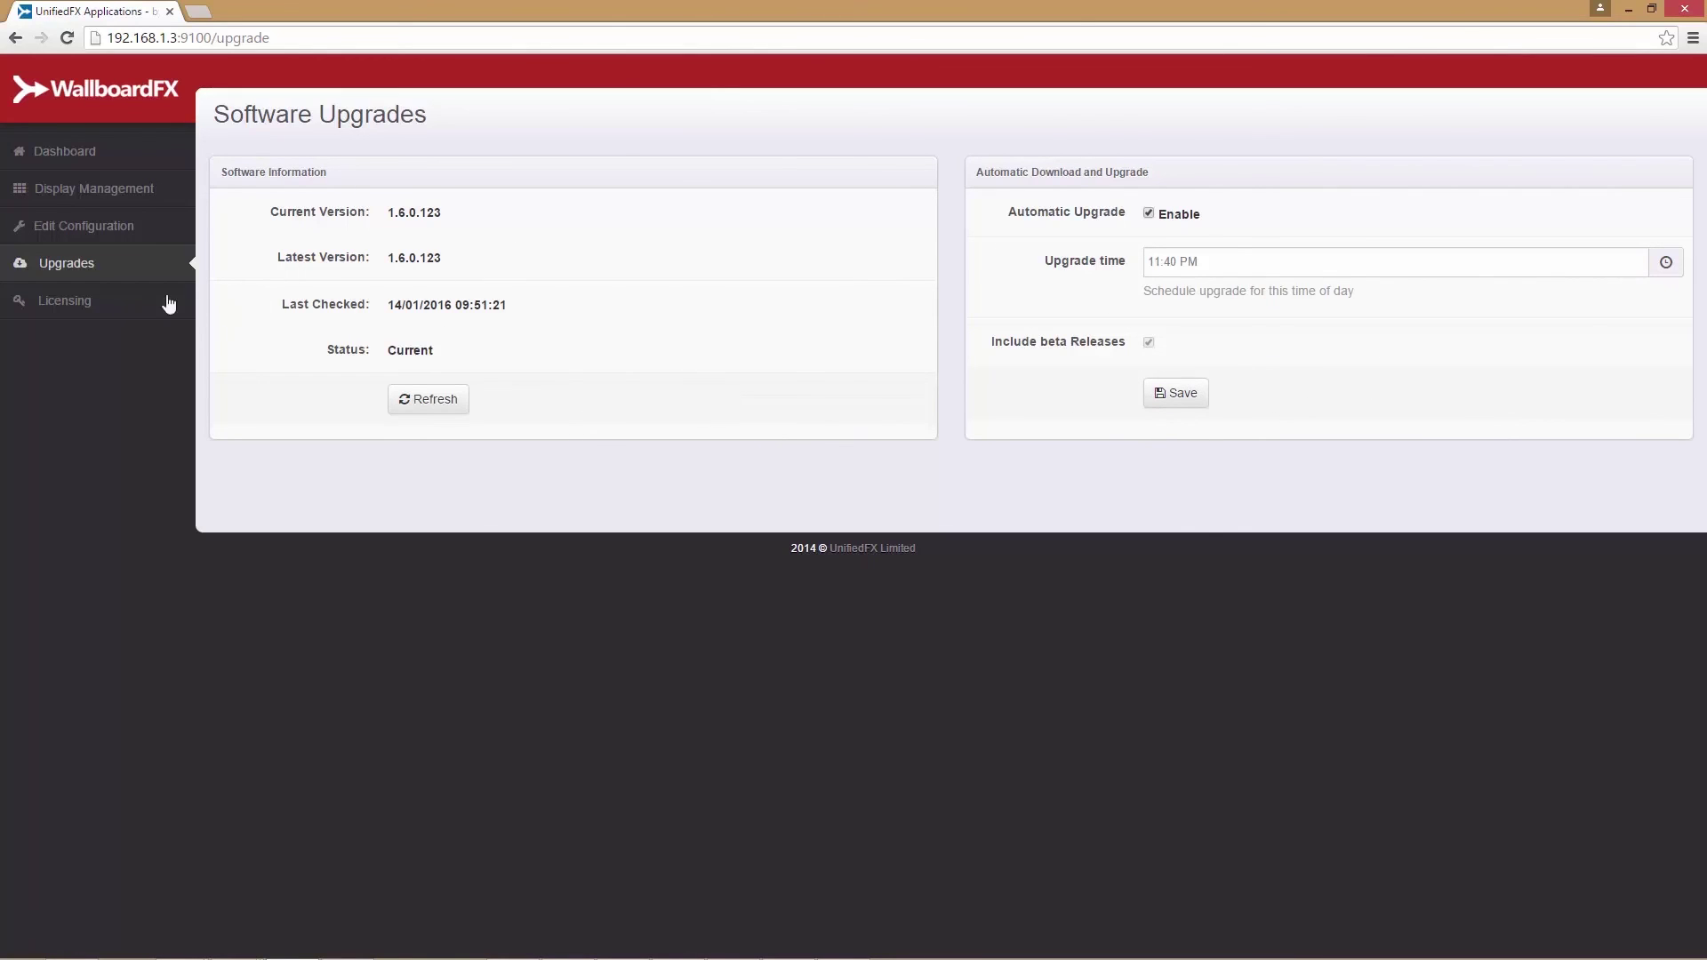
# Step: Review the Software Licensing page: installed licence key, UCCX edition, 10 agents and 100 displays
pyautogui.click(63, 305)
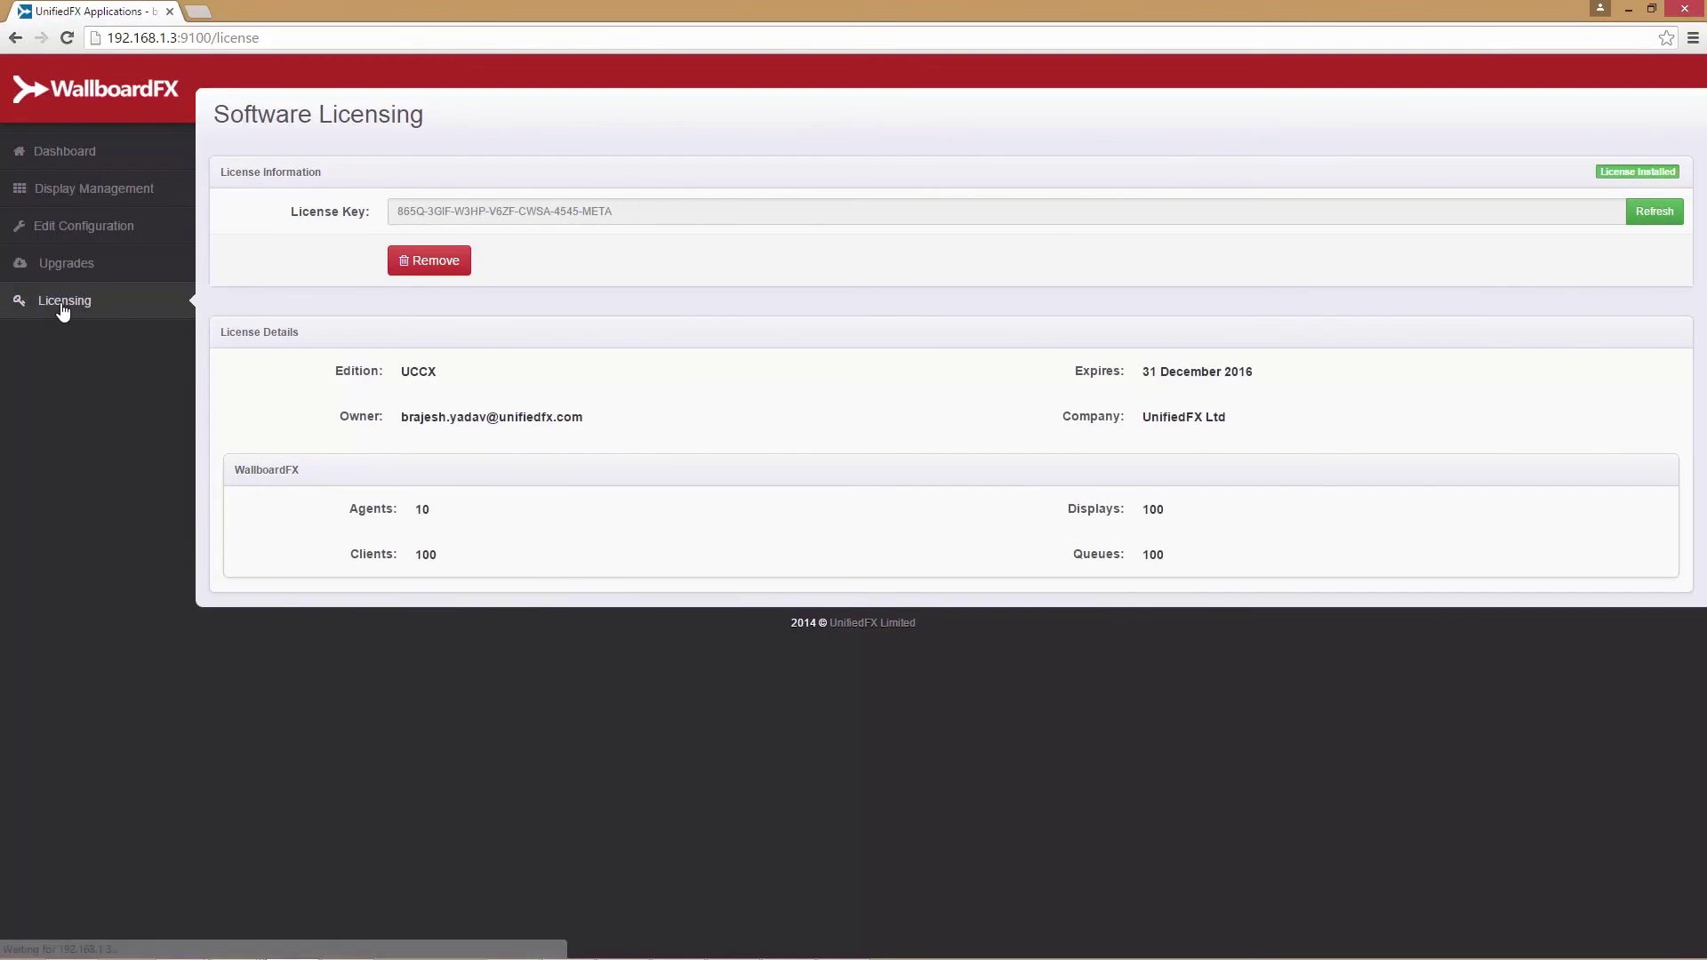
pyautogui.moveTo(641, 217); pyautogui.dragTo(377, 221)
pyautogui.click(298, 257)
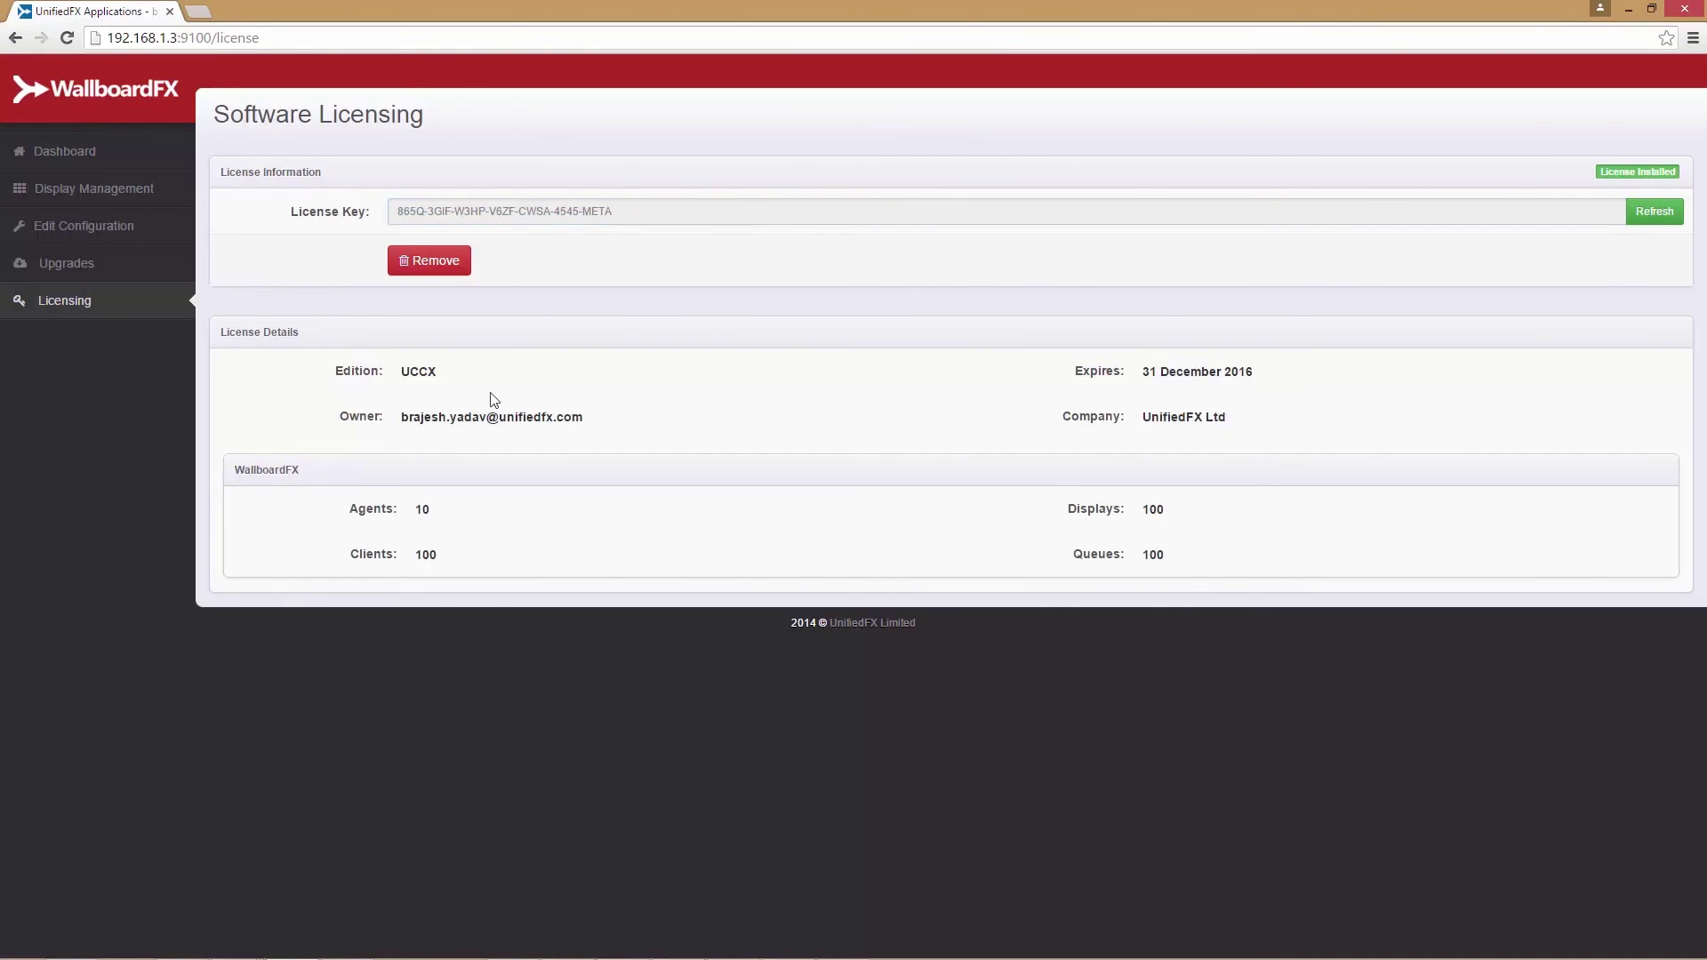
pyautogui.moveTo(450, 381); pyautogui.dragTo(409, 386)
pyautogui.click(1194, 421)
pyautogui.moveTo(440, 516); pyautogui.dragTo(350, 520)
pyautogui.moveTo(462, 560); pyautogui.dragTo(361, 557)
pyautogui.click(545, 558)
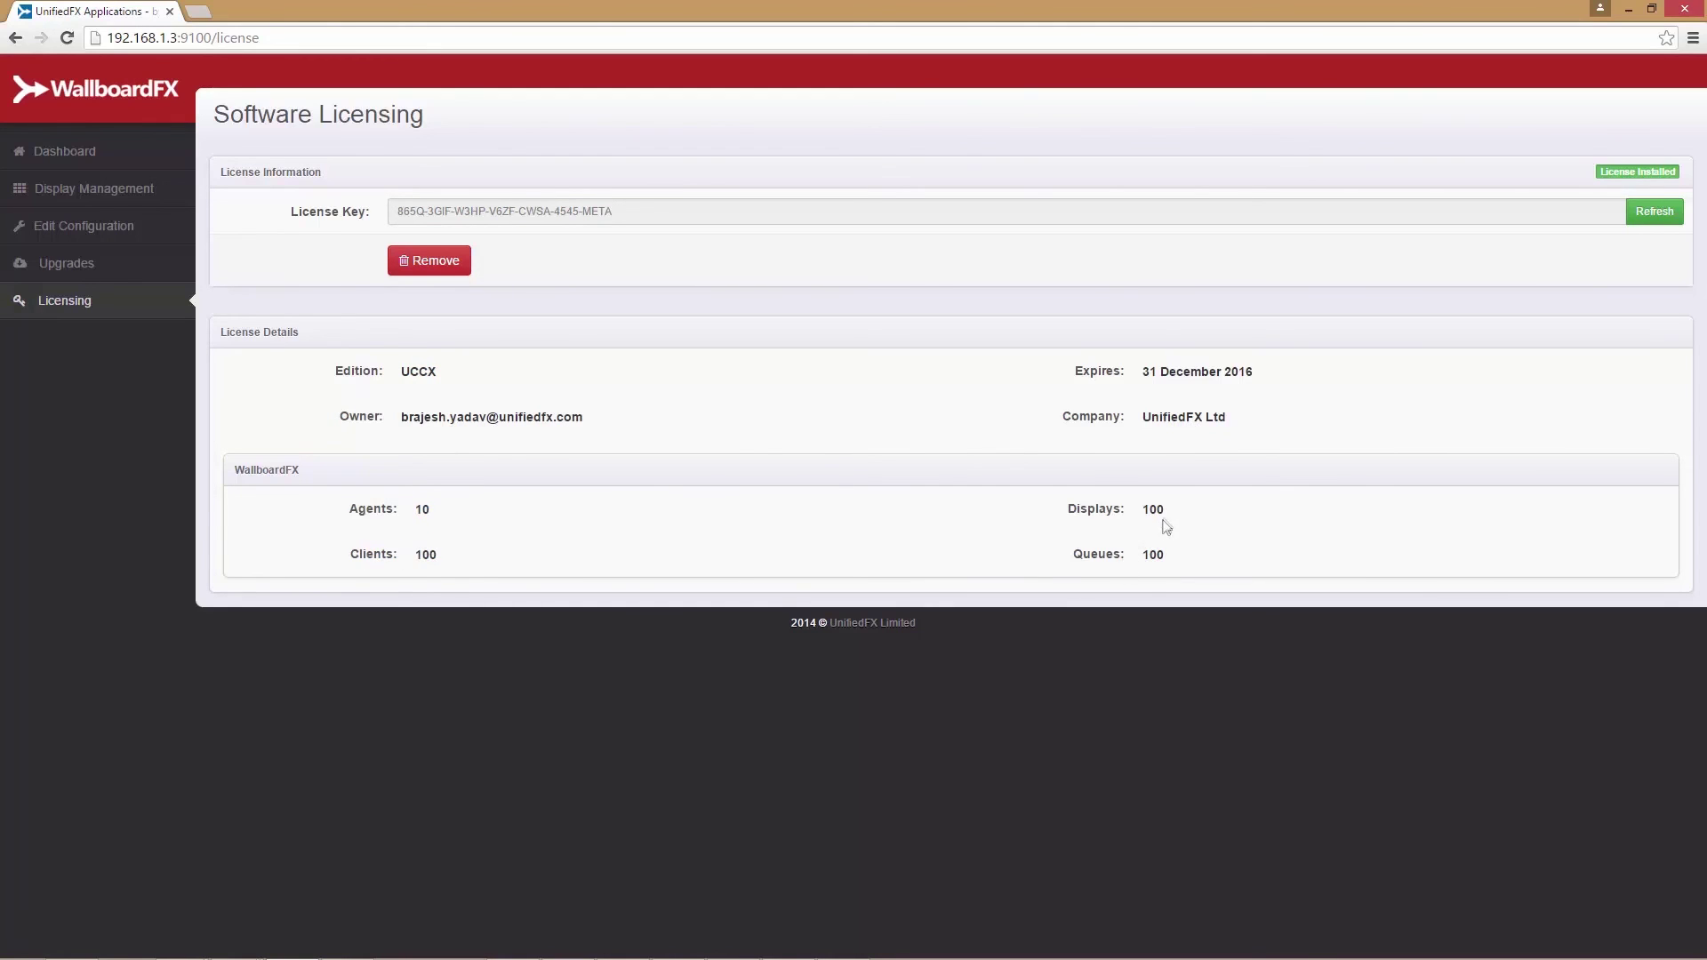